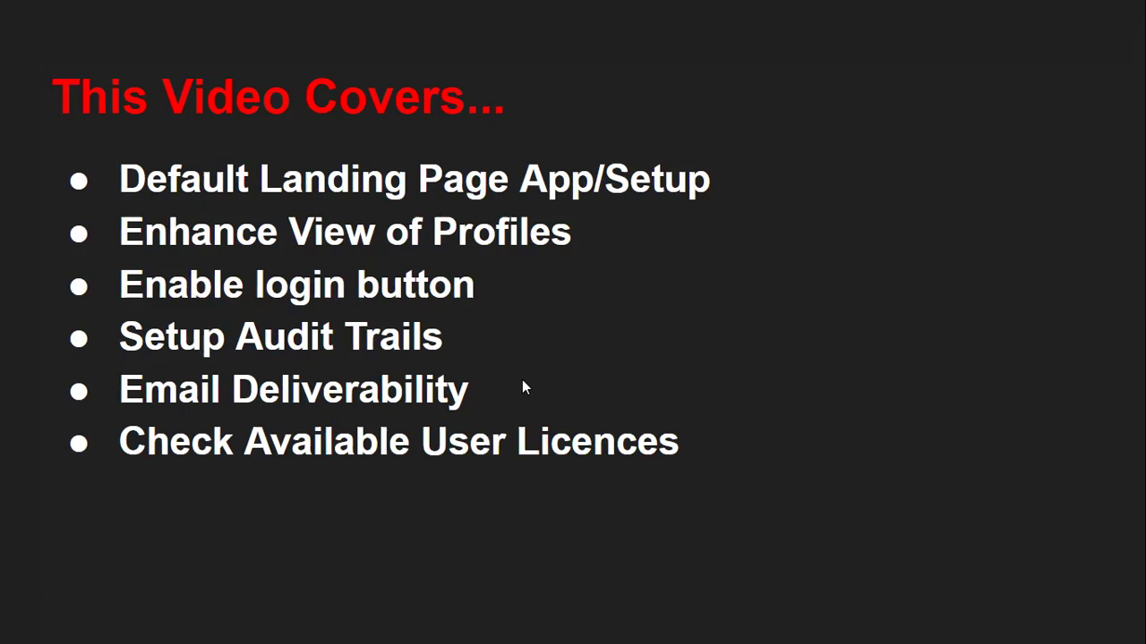
- Leave the 'This Video Covers...' agenda slide and bring the Salesforce Setup Home window forward
key(alt+Tab)
key(alt+Tab)
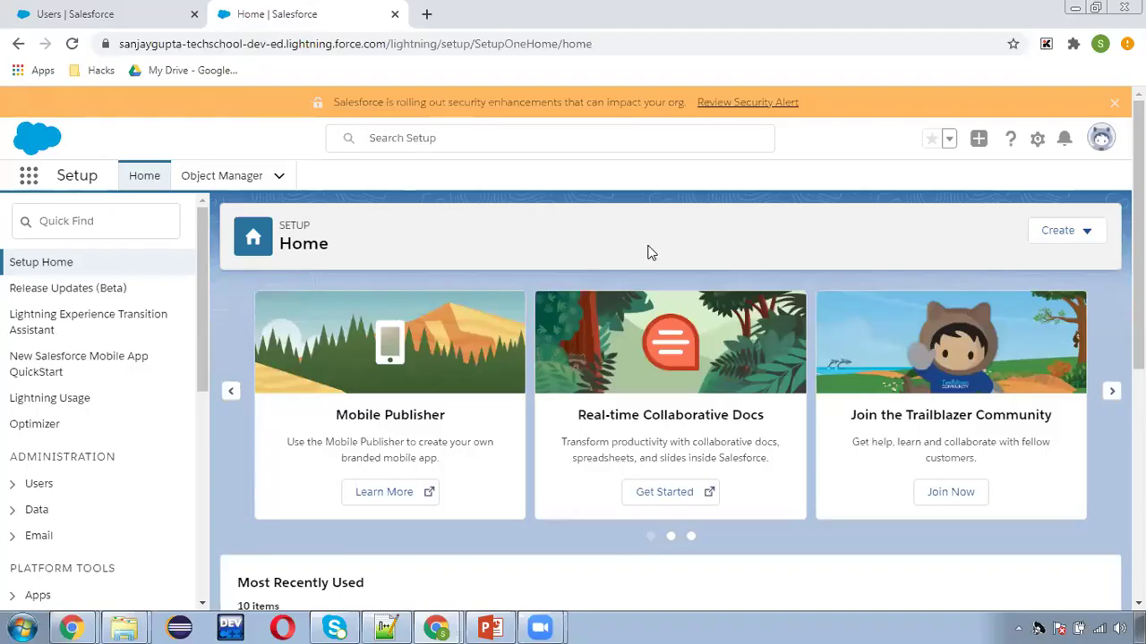
key(alt+Tab)
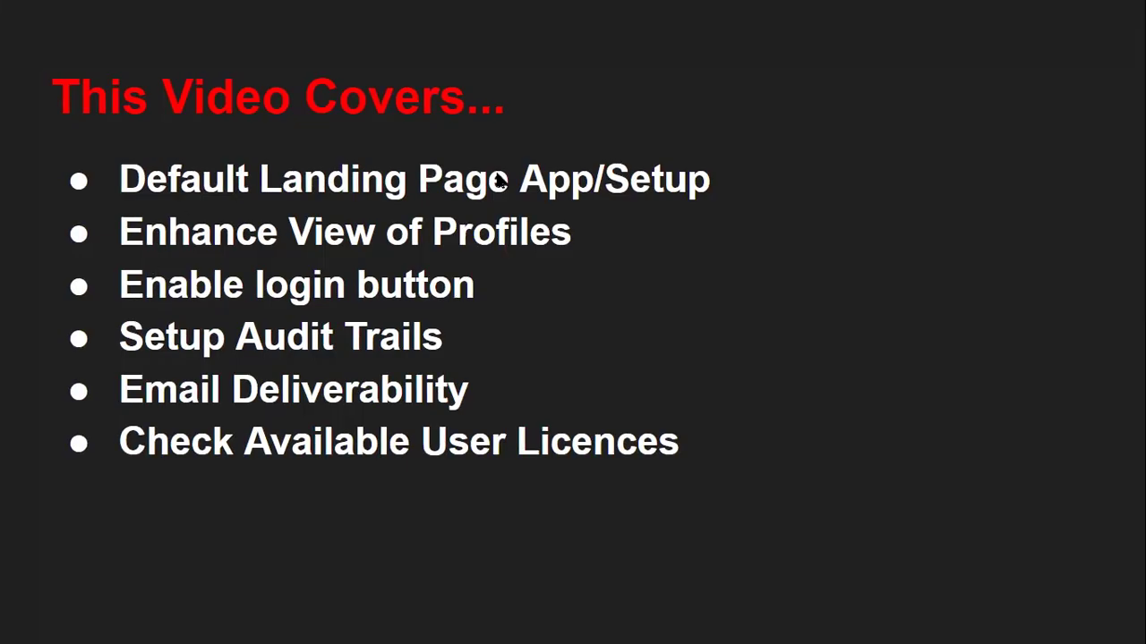
key(alt+Tab)
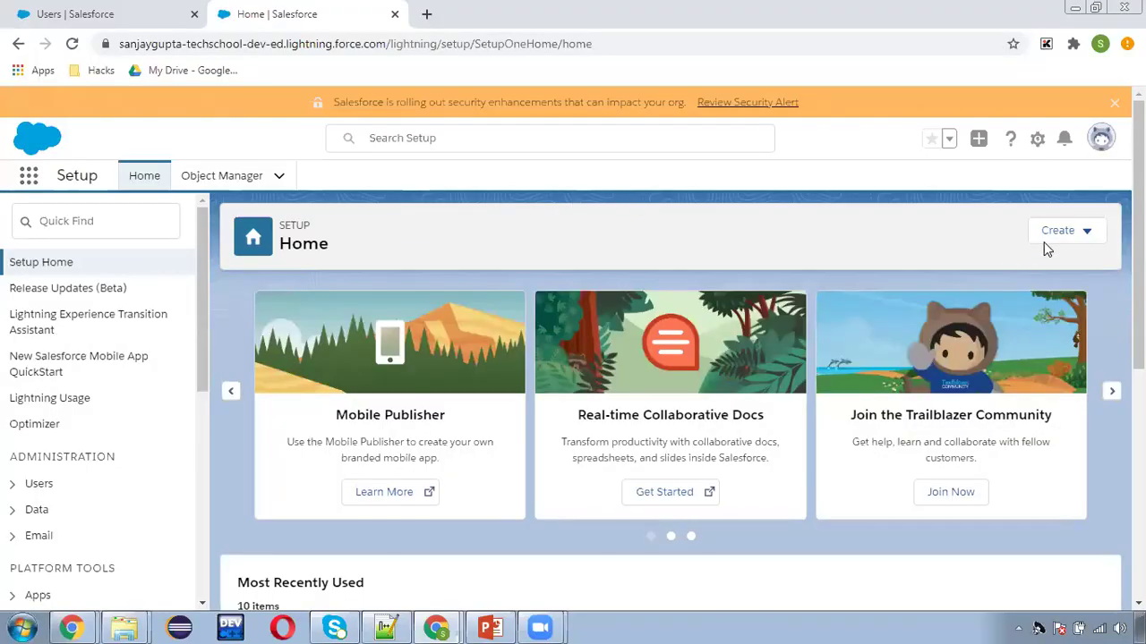
- Go from the avatar's Settings through Display & Layout to the Customize My Pages page
click(1102, 141)
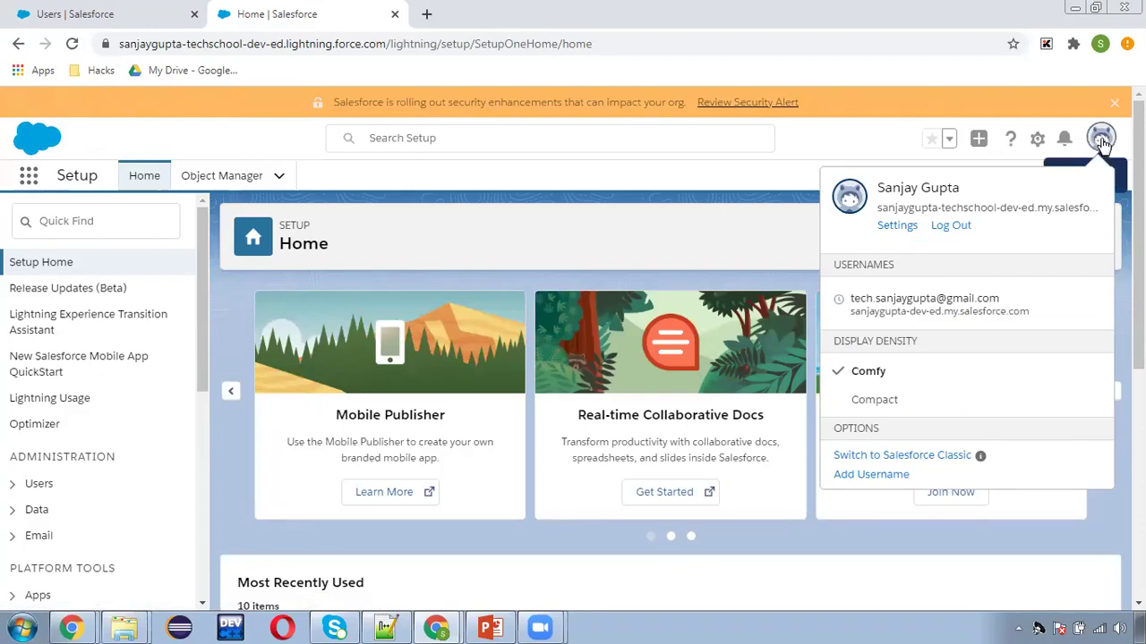
click(897, 225)
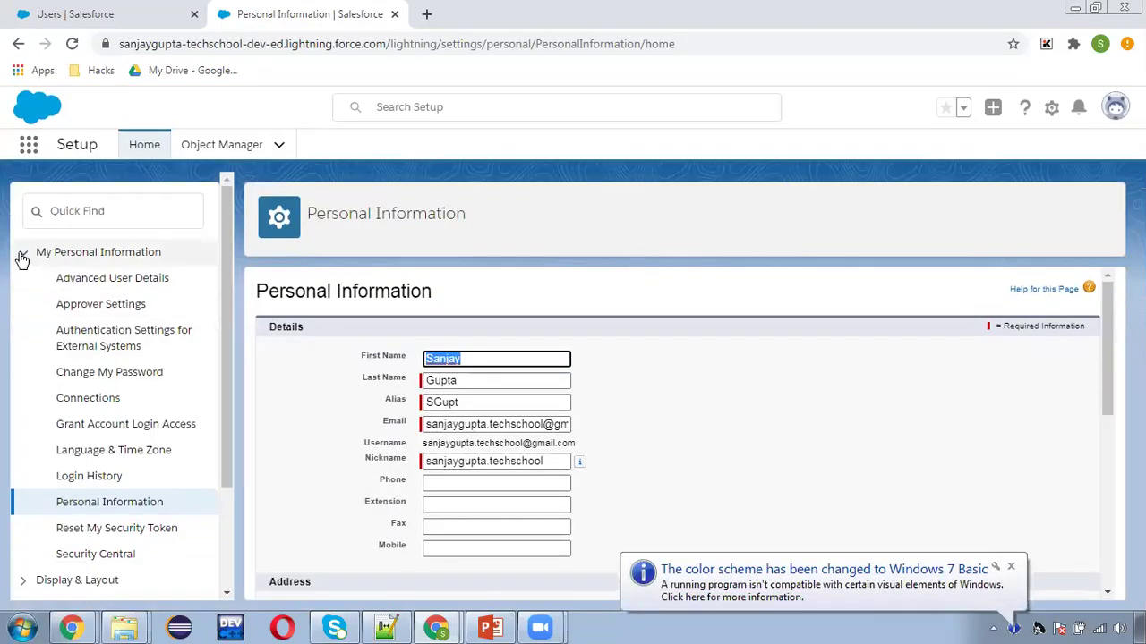
click(24, 253)
click(22, 280)
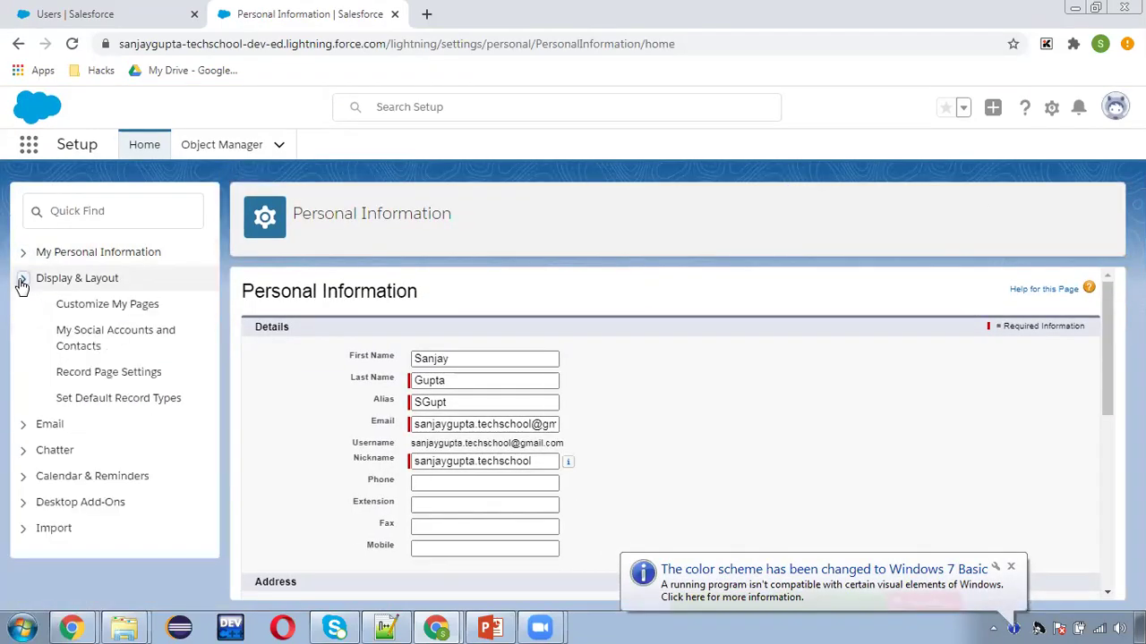
click(77, 307)
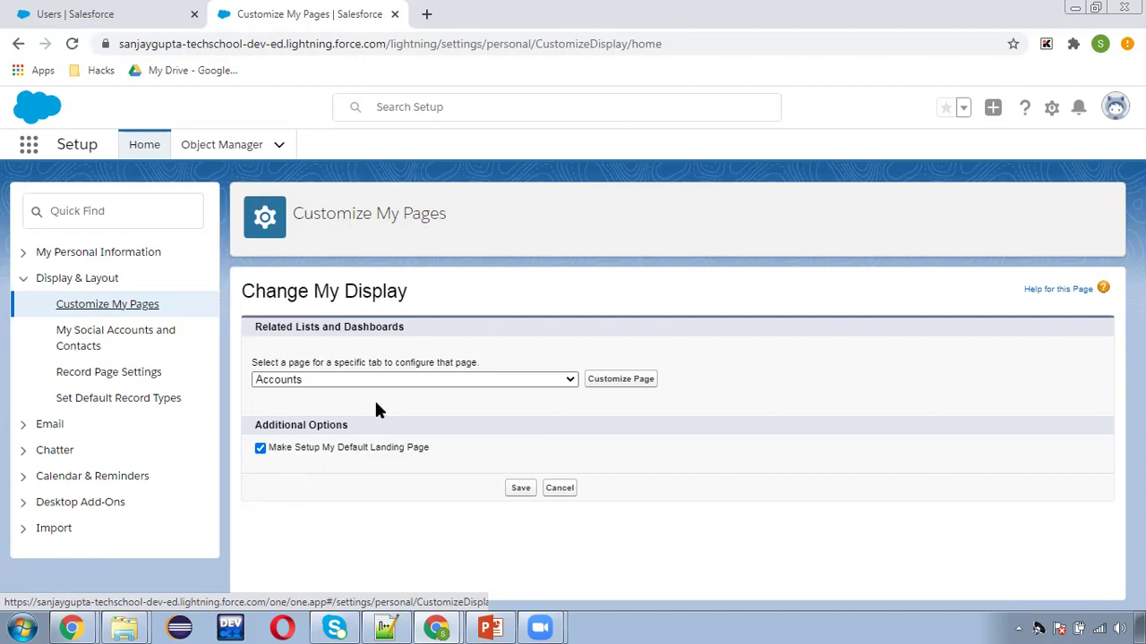
click(170, 43)
- Log out of Salesforce from the Users tab and sign back in with the saved credentials
click(149, 20)
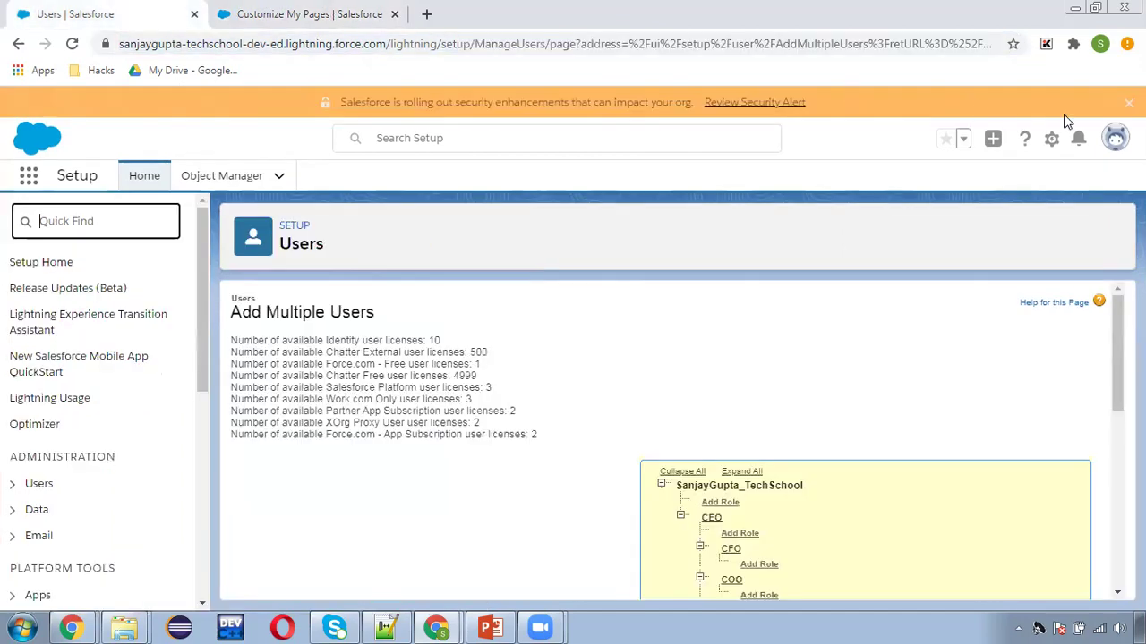
click(1116, 138)
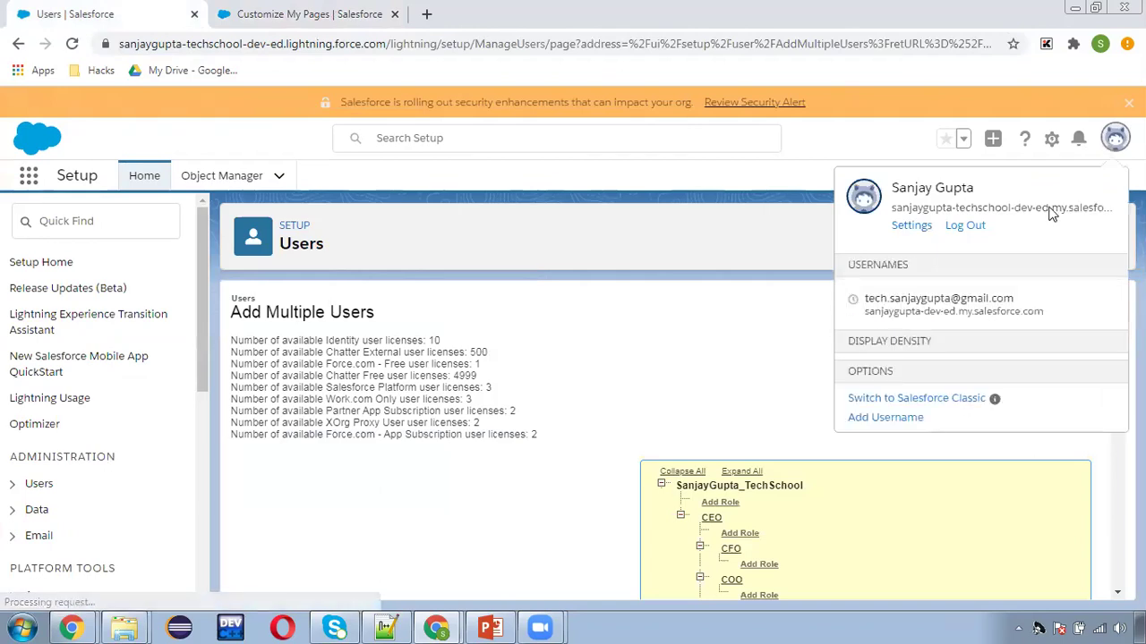
click(972, 230)
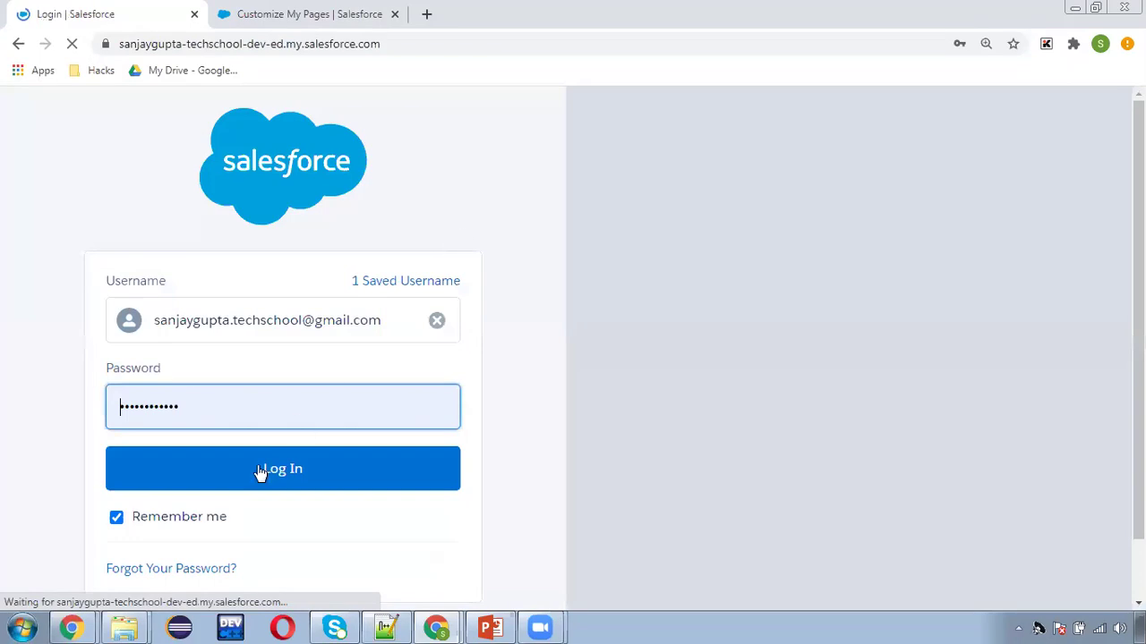
click(265, 471)
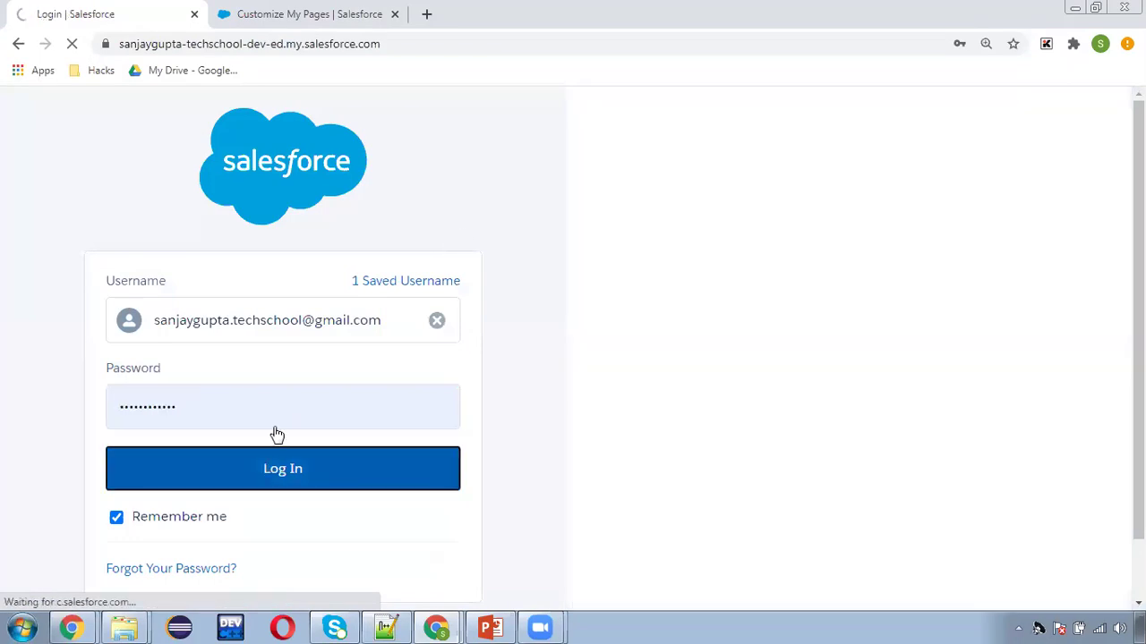
click(299, 19)
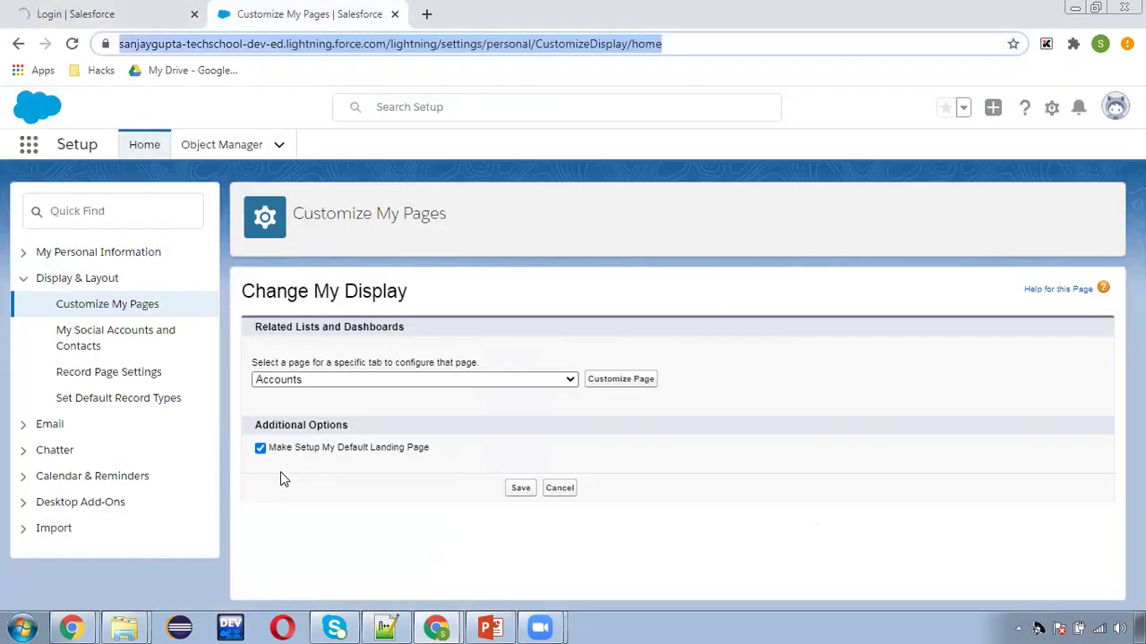
click(102, 15)
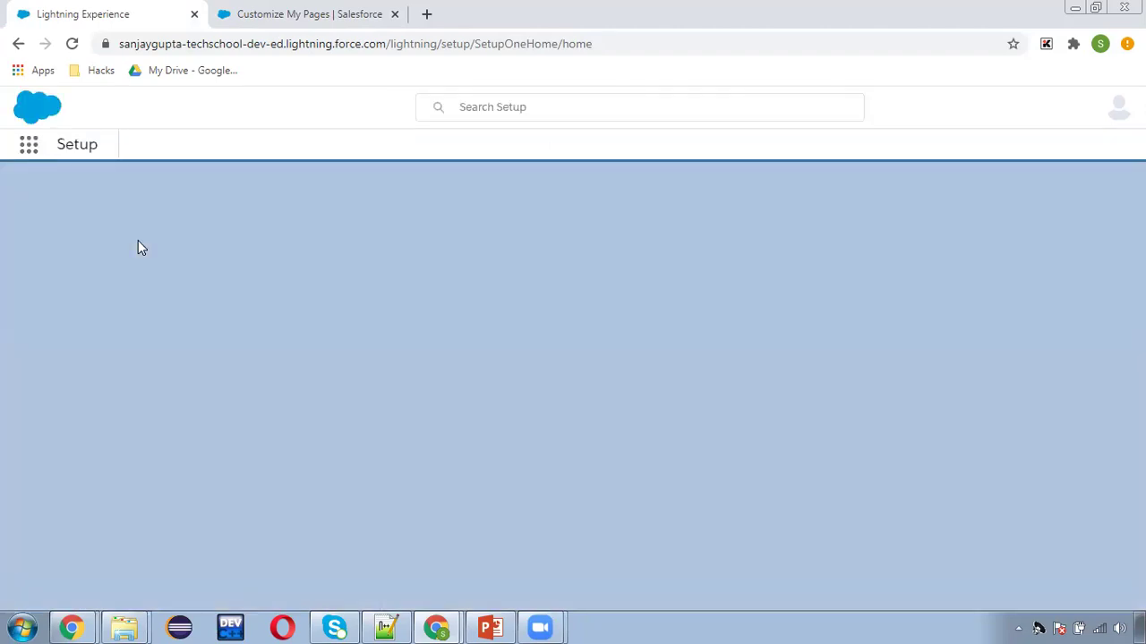
- Uncheck 'Make Setup My Default Landing Page' and save it, retrying after a page reload
click(268, 13)
click(260, 448)
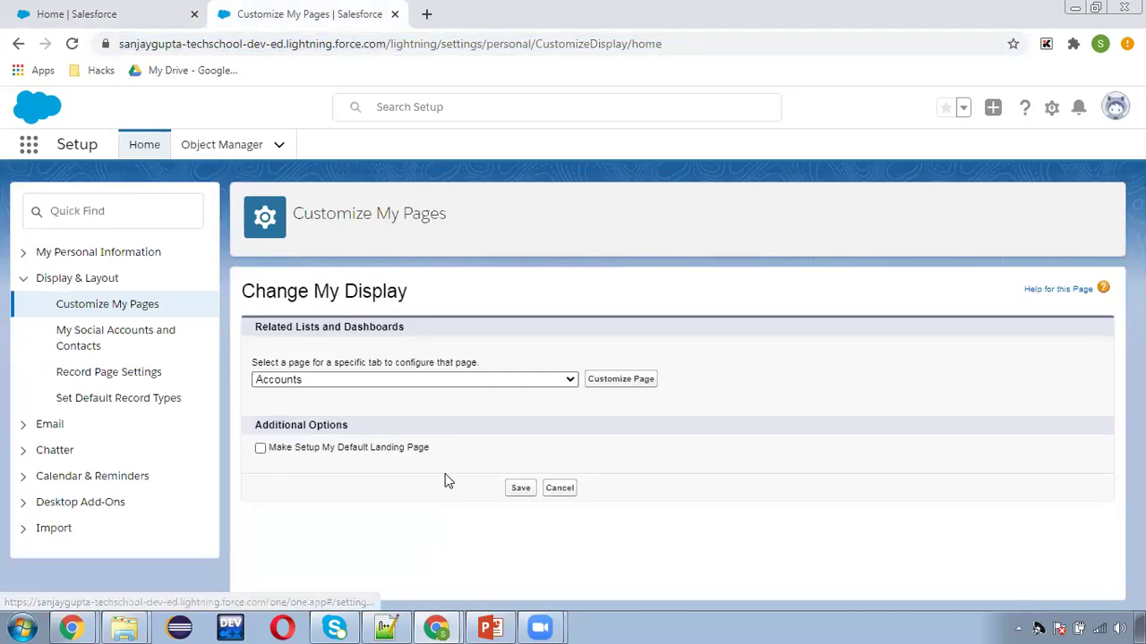
click(519, 487)
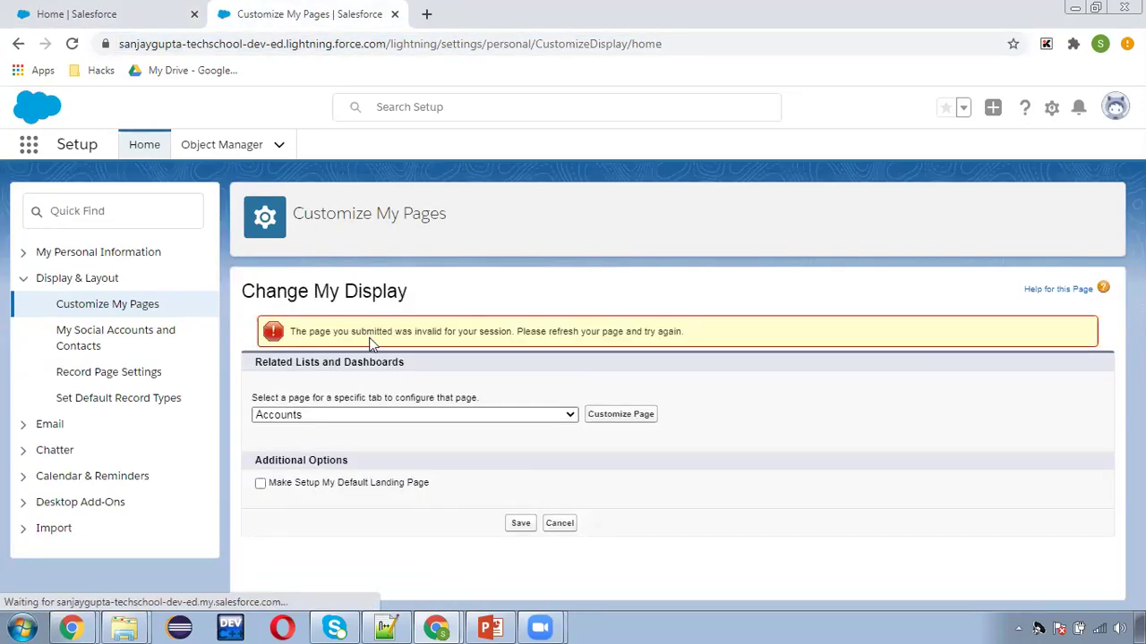
click(71, 45)
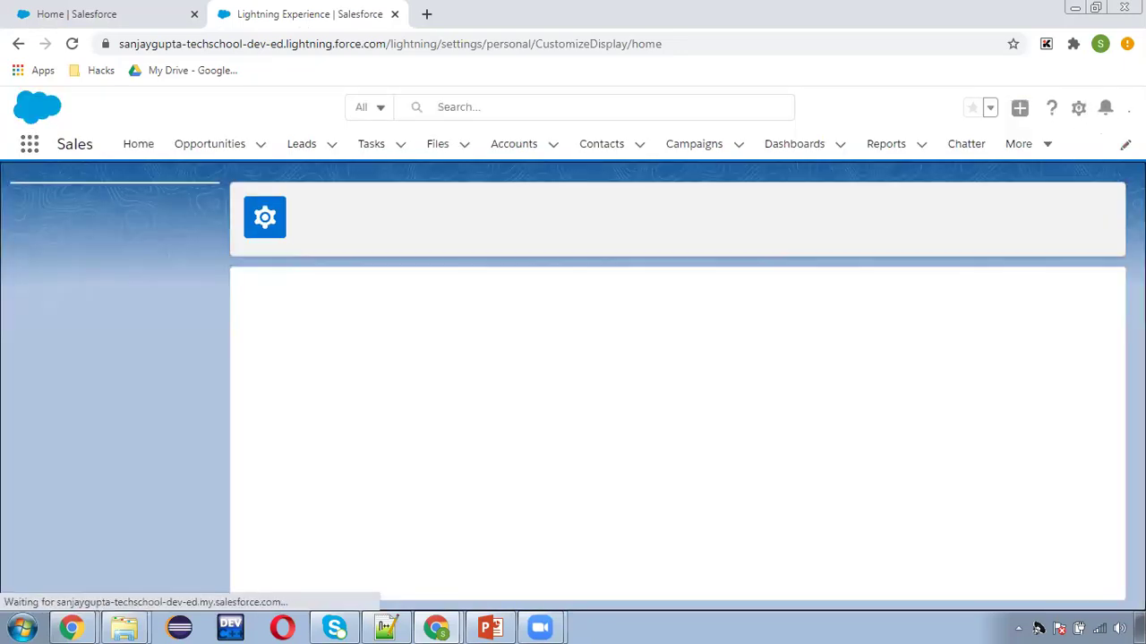
click(260, 449)
click(520, 489)
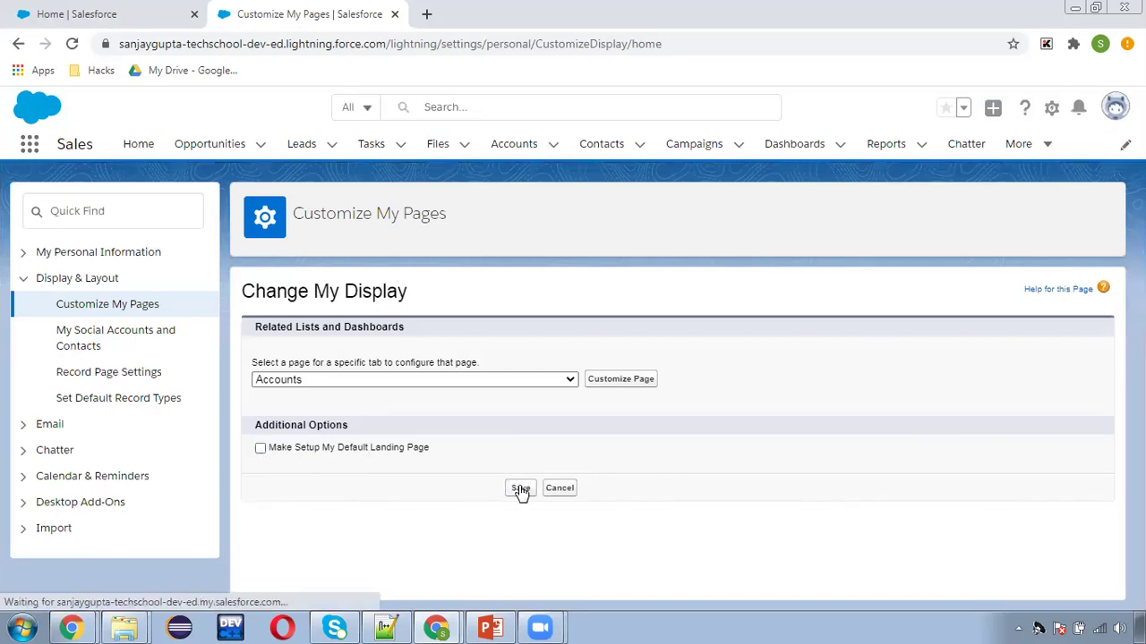
click(1115, 109)
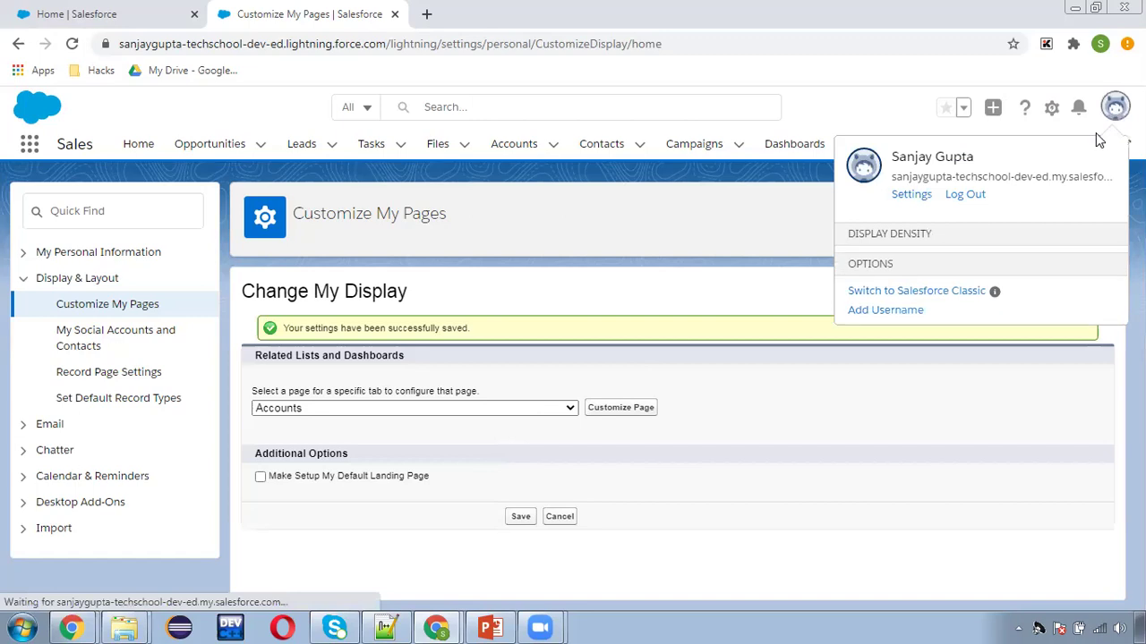
- Log out and back in, past the 'Your session has ended' dialog, landing on Sales Home
click(965, 195)
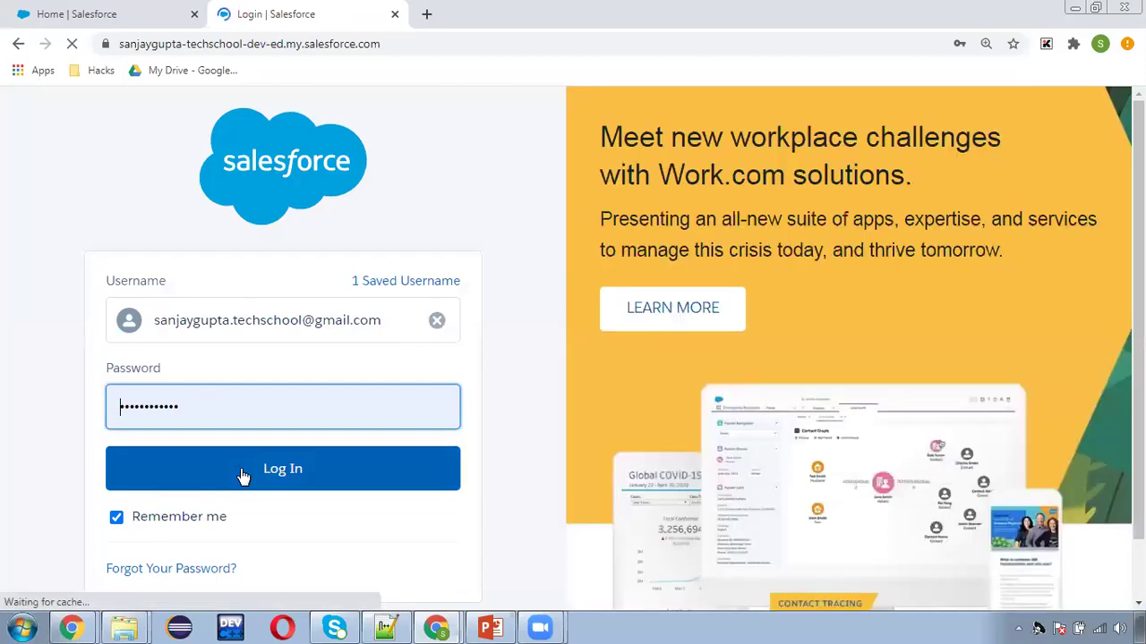
click(243, 475)
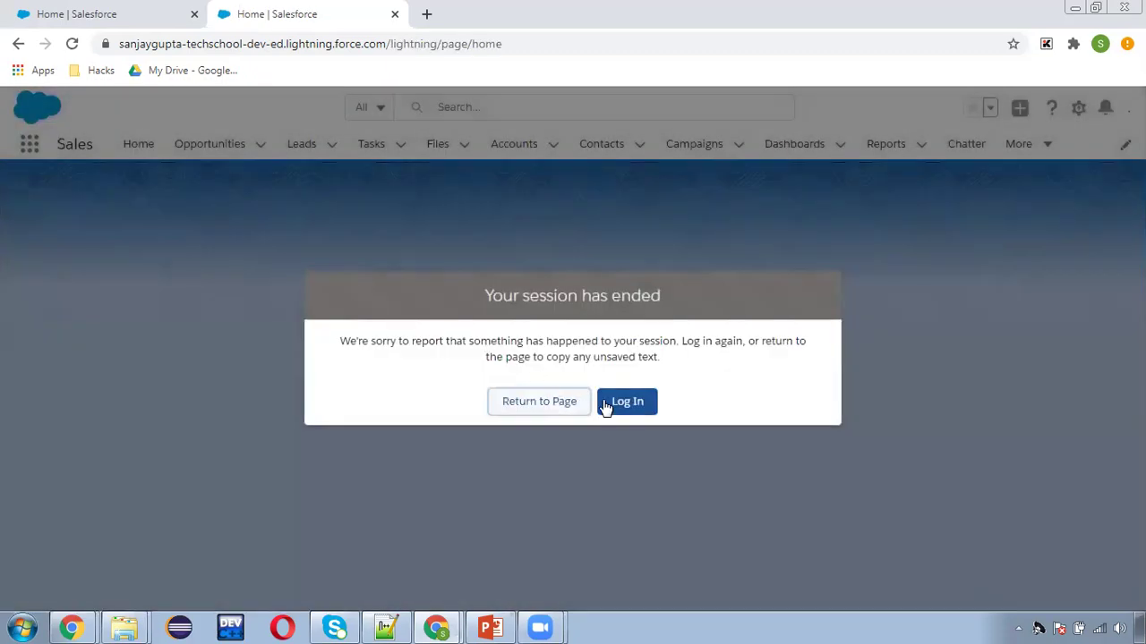
click(626, 402)
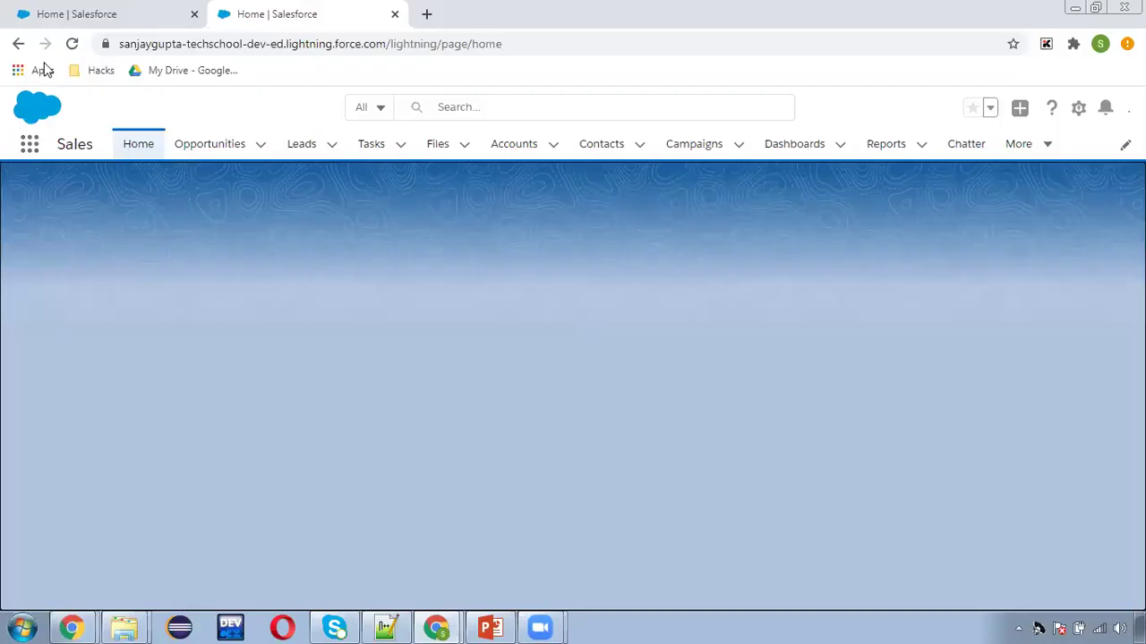
click(71, 45)
- Re-tick 'Make Setup My Default Landing Page' under Customize My Pages and save
click(74, 7)
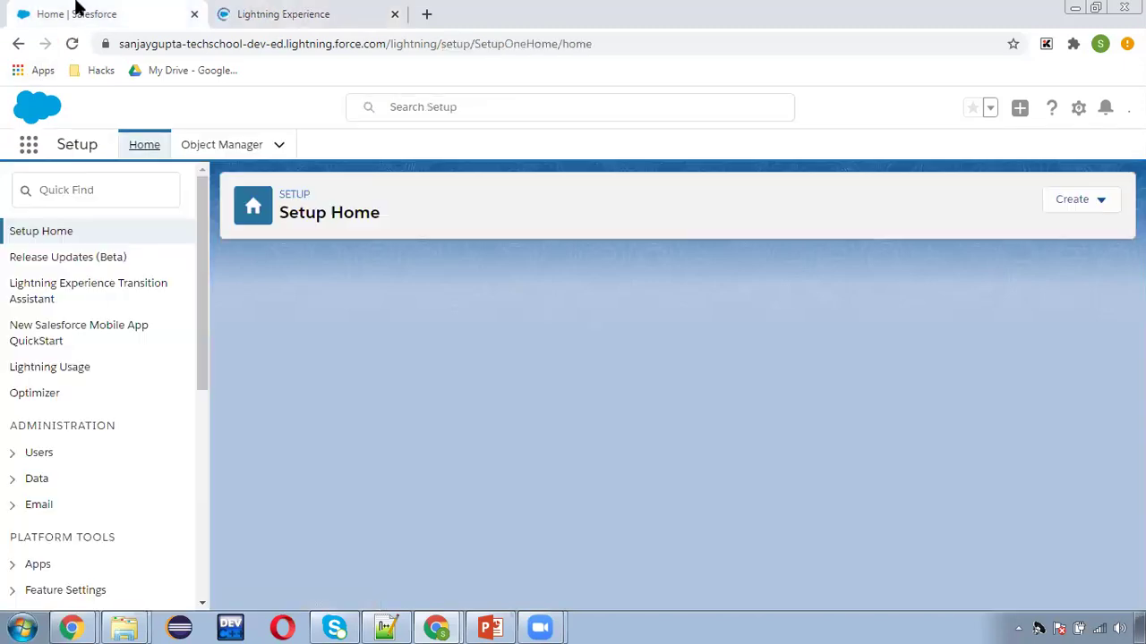
click(72, 44)
click(226, 14)
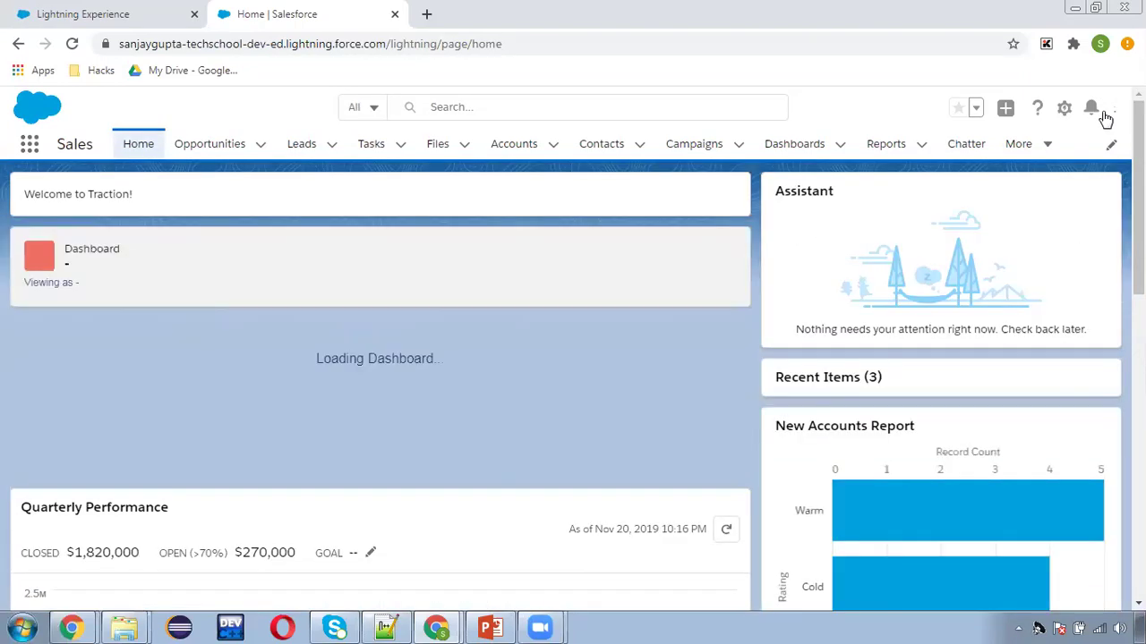
click(1097, 113)
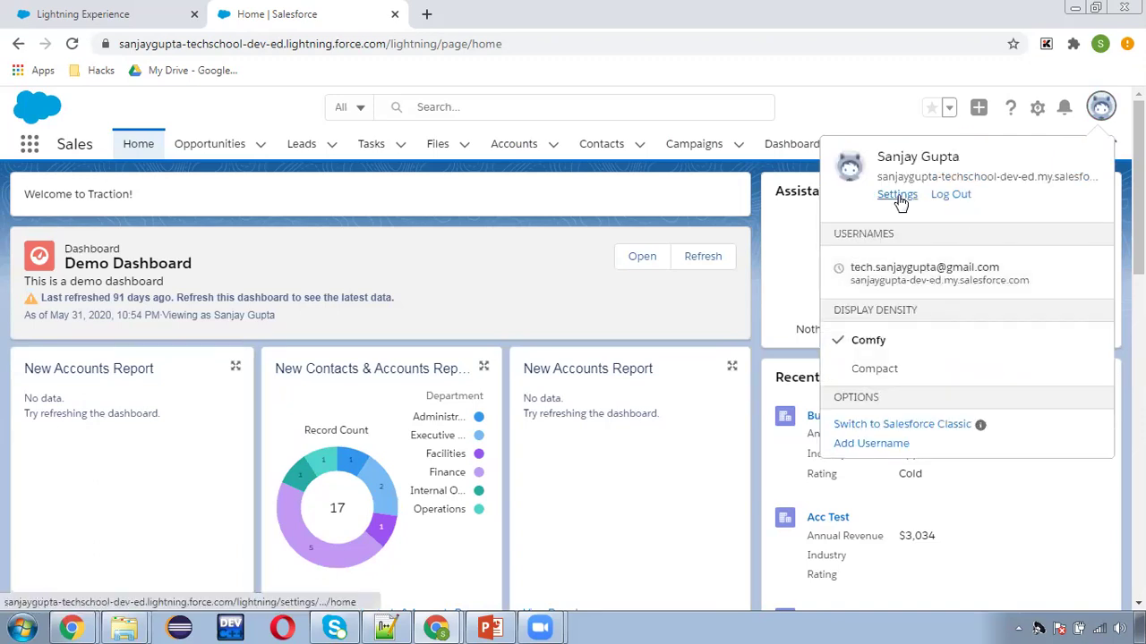
click(899, 196)
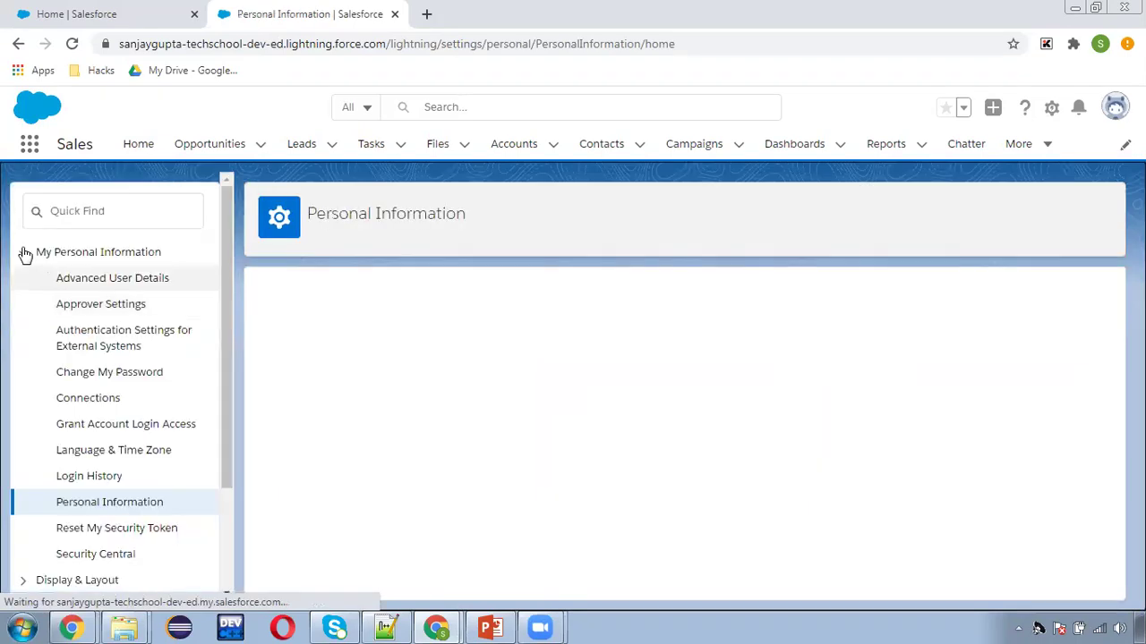
click(23, 280)
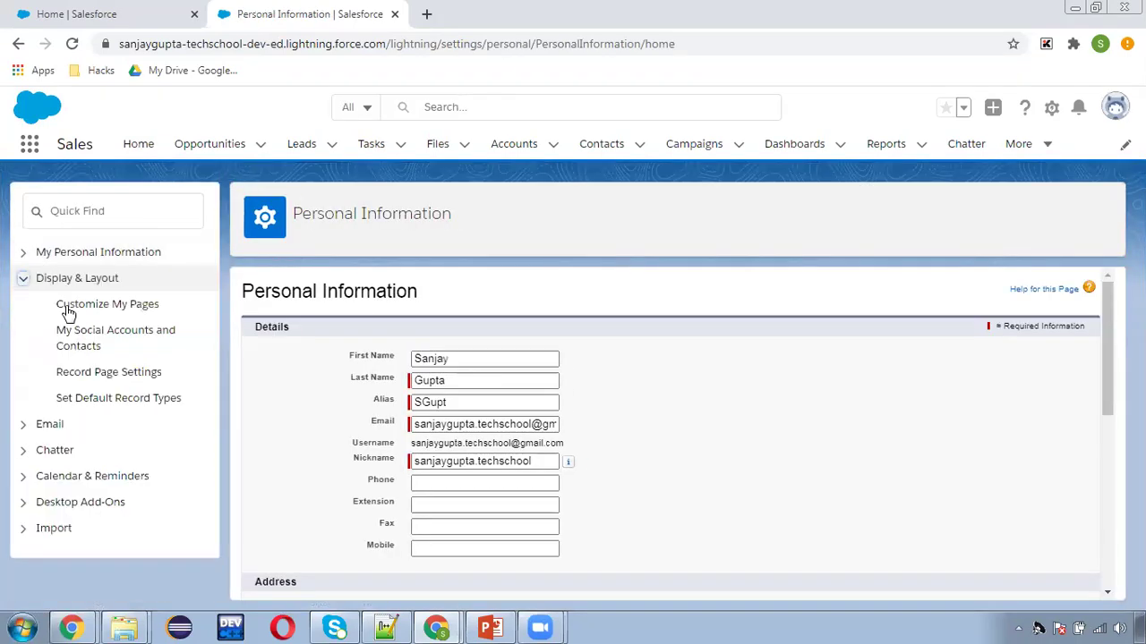
click(69, 311)
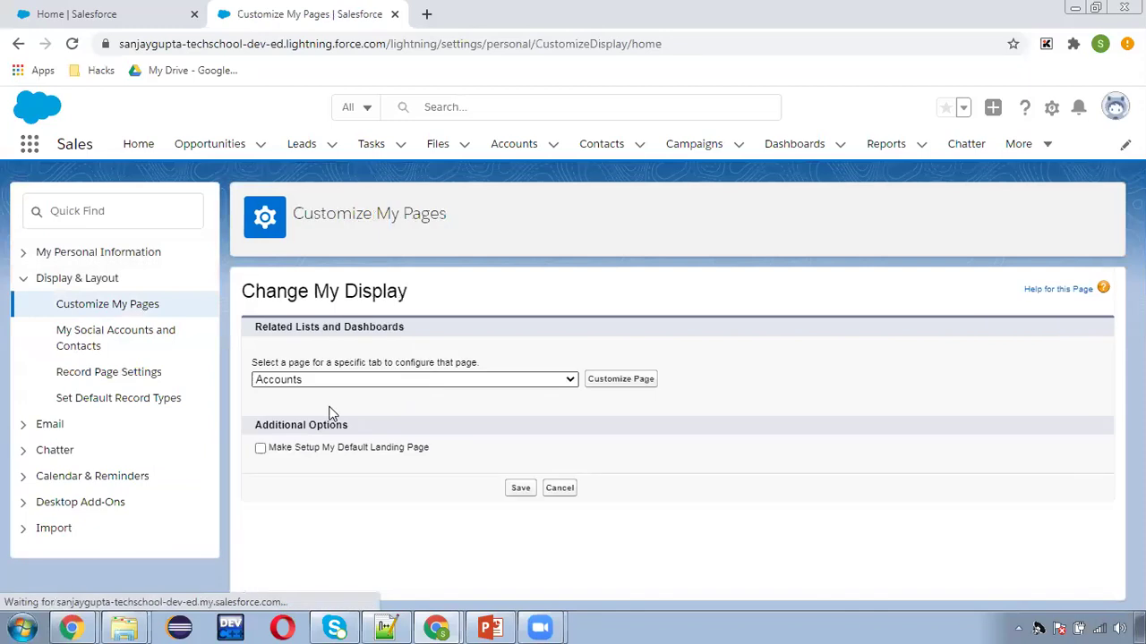
click(520, 491)
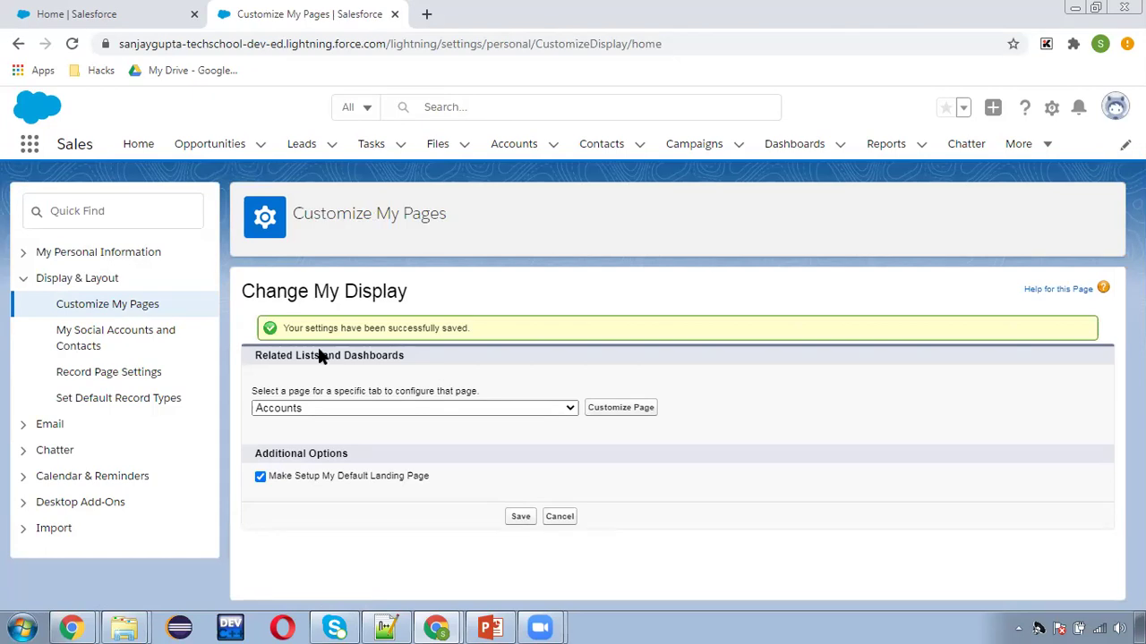
key(alt+Tab)
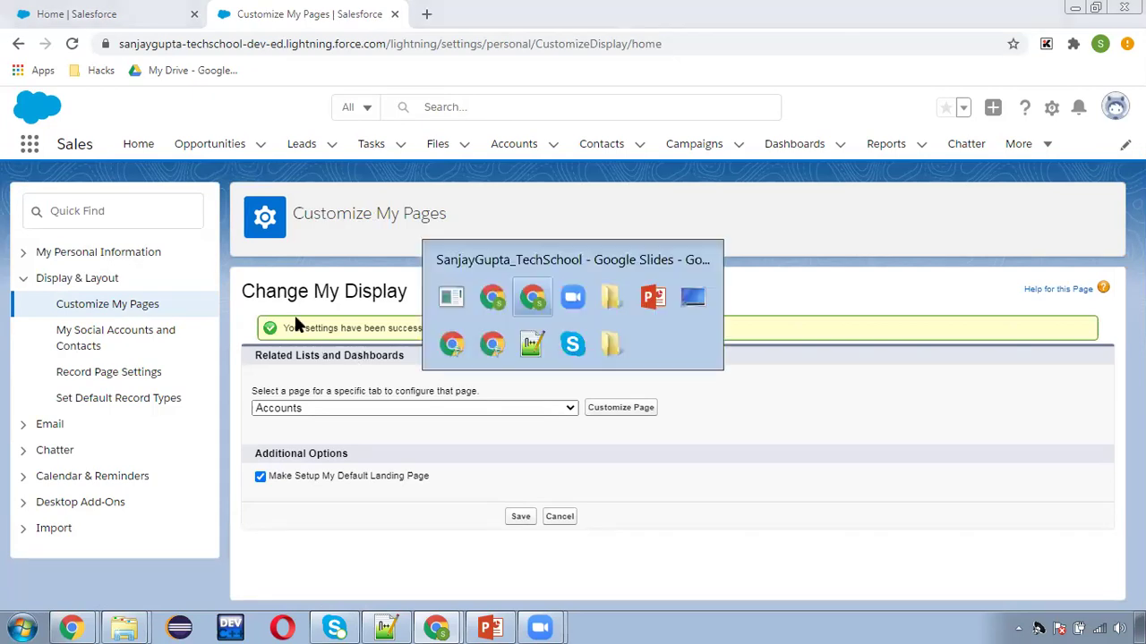
key(alt+Tab)
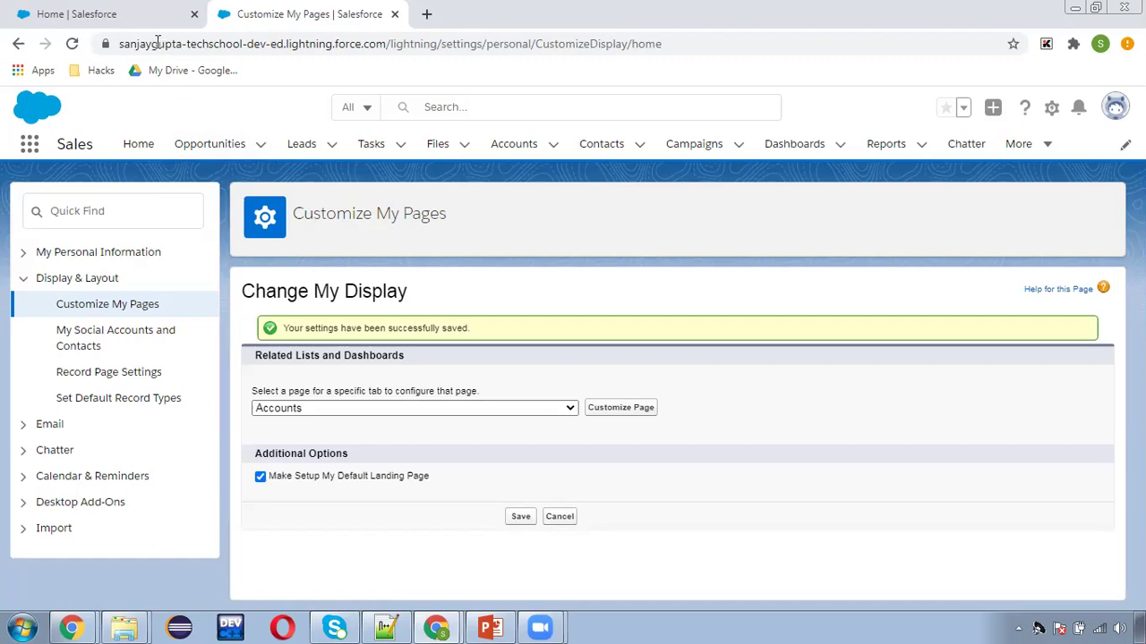
- Find 'Profile' in Setup Quick Find and open the Profiles list
click(128, 14)
click(70, 192)
text(Pr)
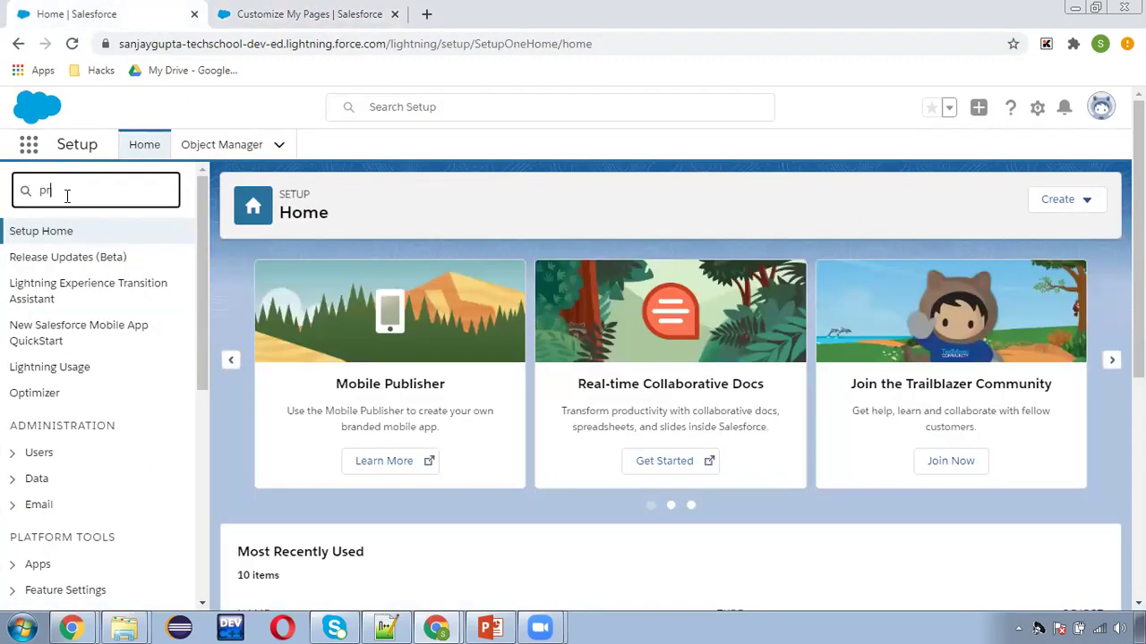
text(ofile)
click(59, 259)
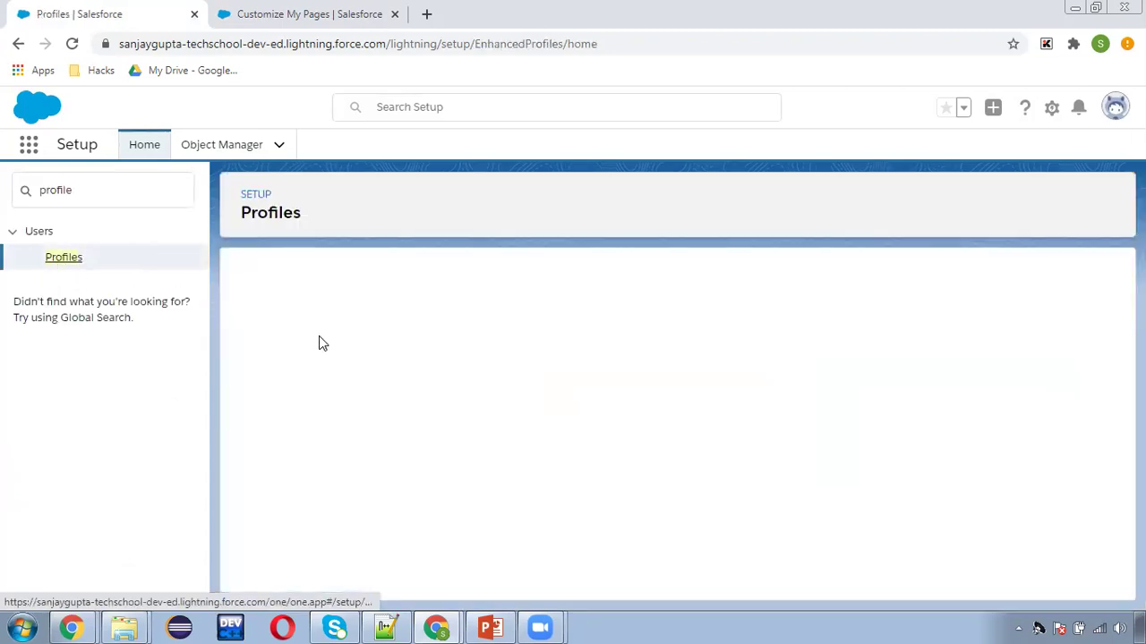
scroll(380, 478, down, 5)
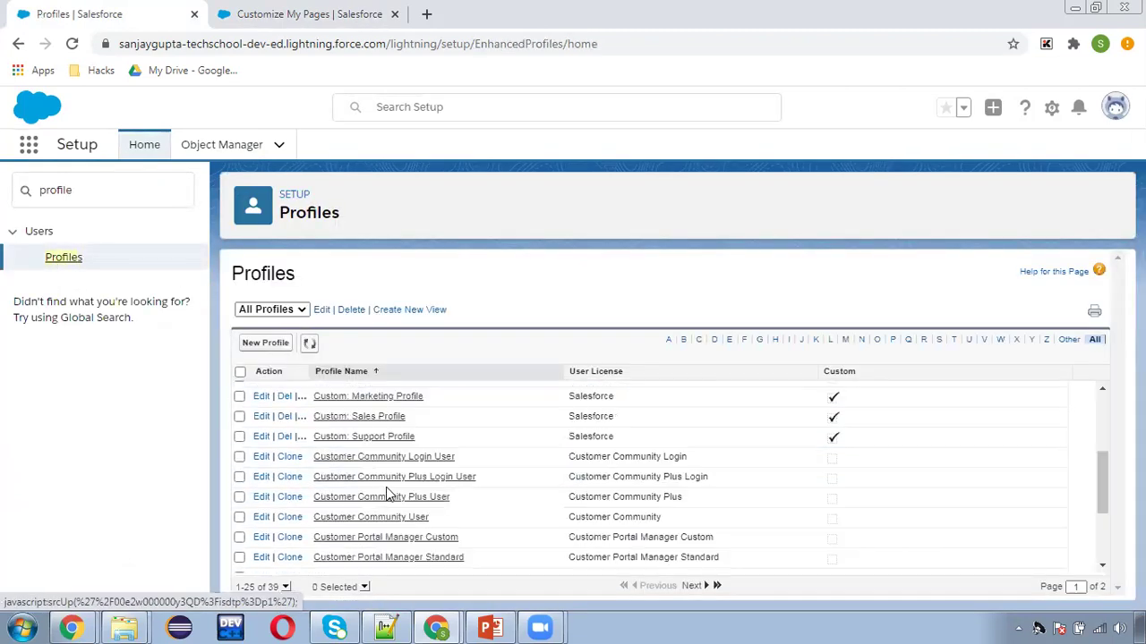
scroll(362, 497, up, 2)
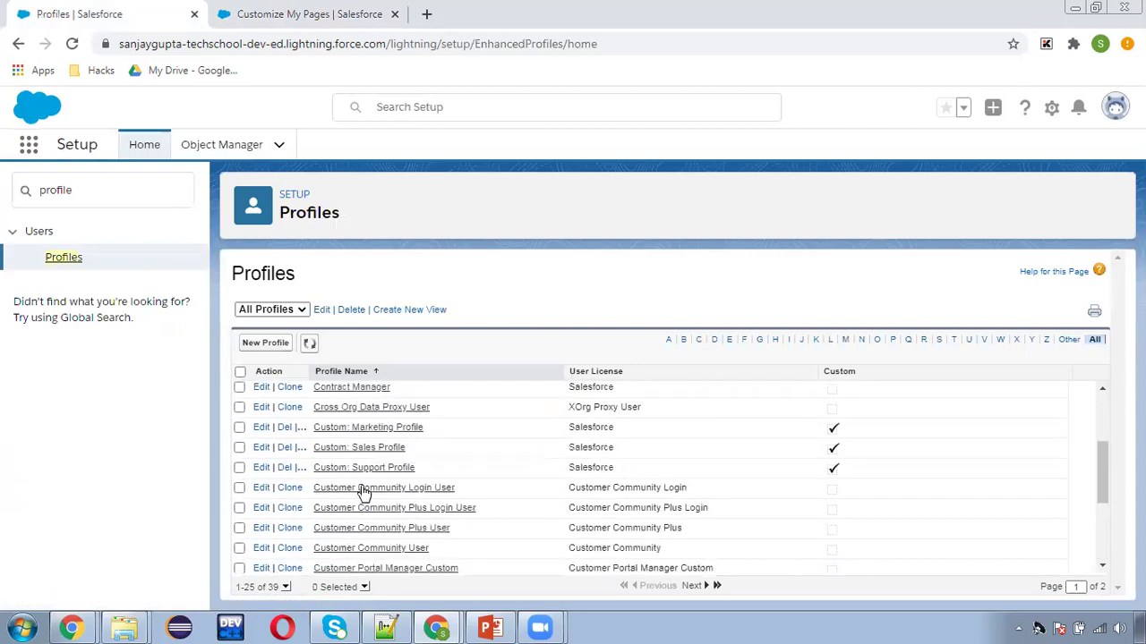
- Open Custom: Sales Profile and review it down to Session Settings and Password Policies
click(348, 452)
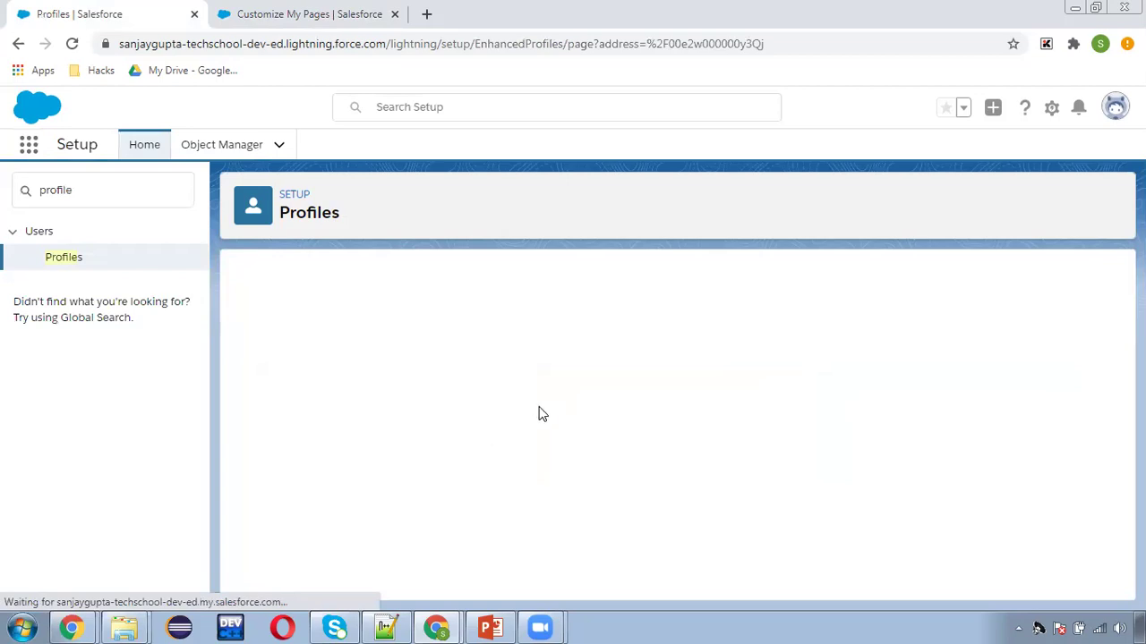
scroll(576, 435, down, 5)
scroll(577, 435, down, 15)
scroll(578, 436, down, 15)
scroll(575, 435, down, 15)
scroll(574, 435, down, 15)
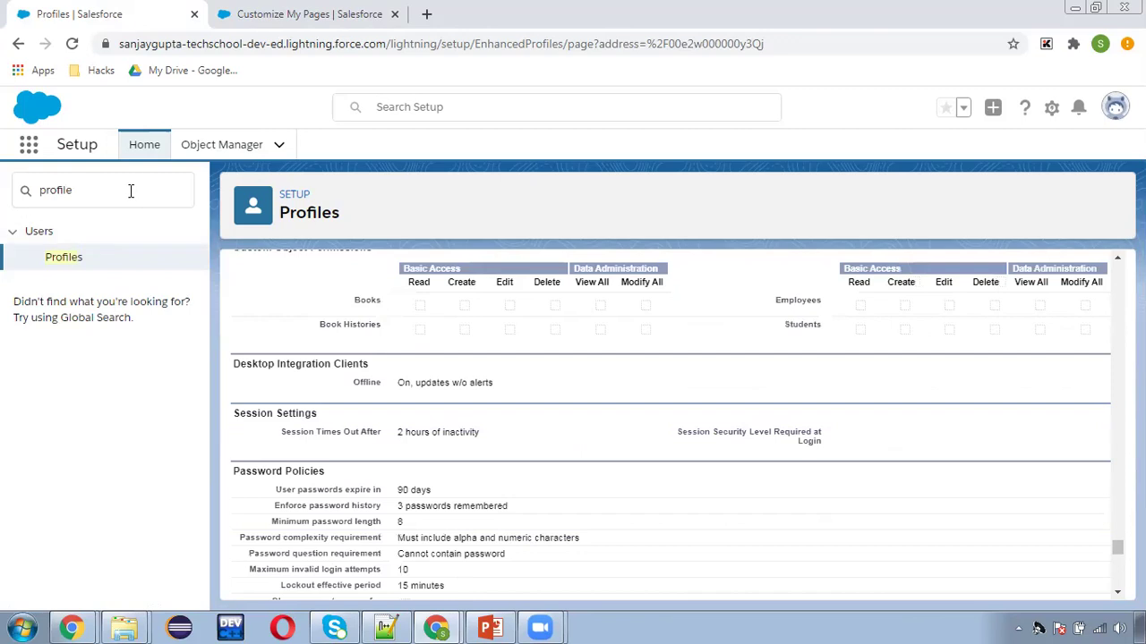
drag(131, 190, 20, 183)
- Enable Enhanced Profile User Interface in User Management Settings, found via Quick Find 'user mana'
text(user ma)
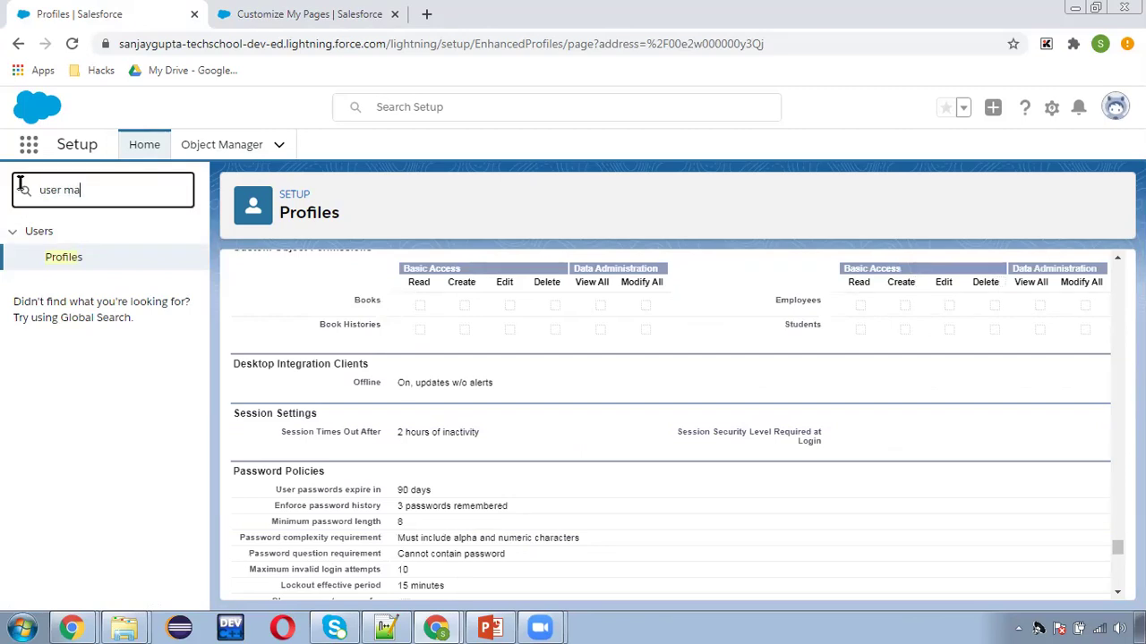
text(na)
click(121, 260)
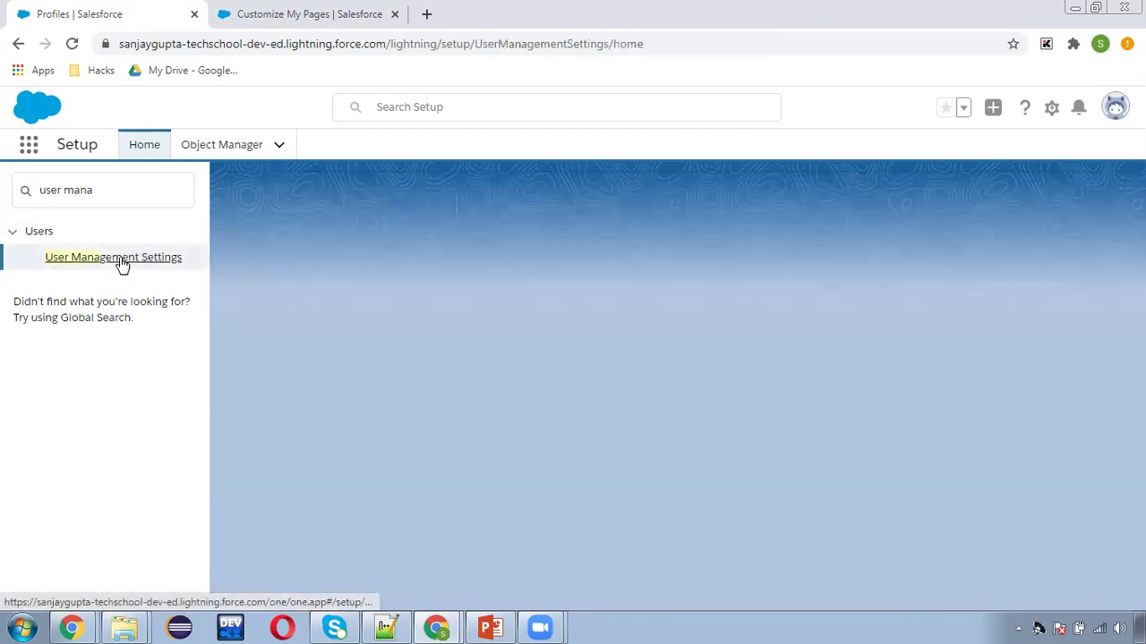
scroll(573, 455, down, 3)
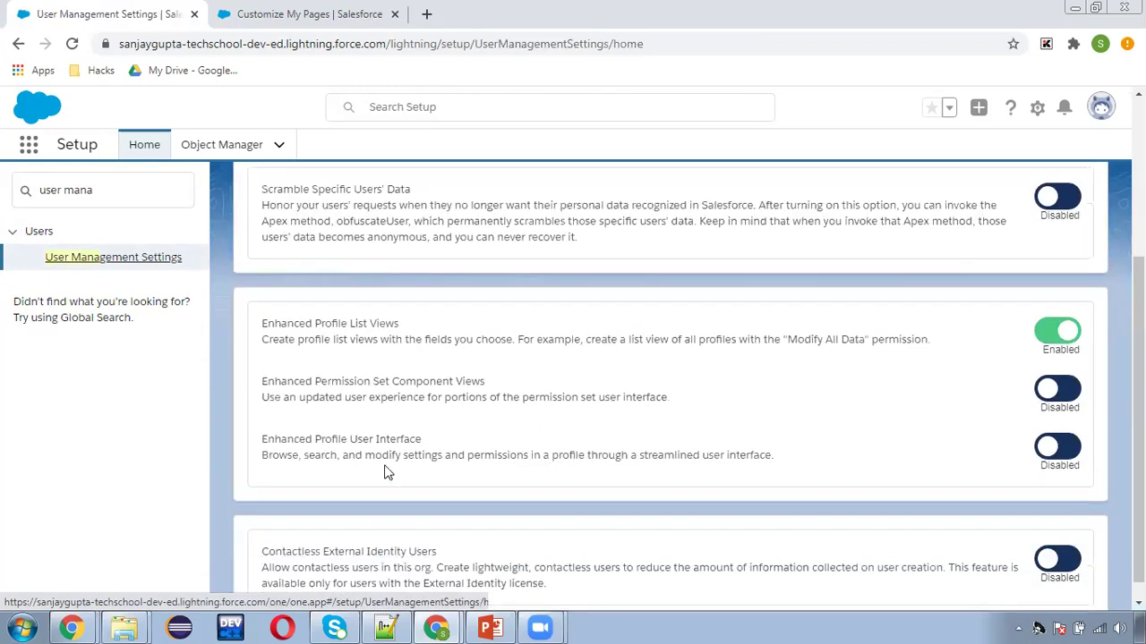
drag(317, 439, 421, 439)
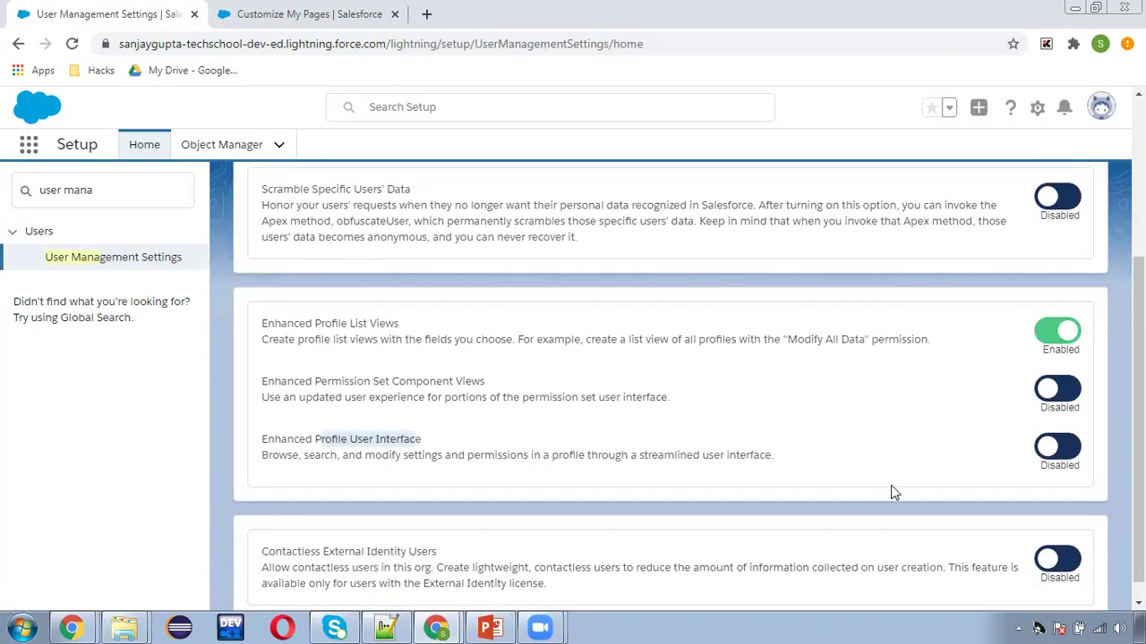
click(1049, 447)
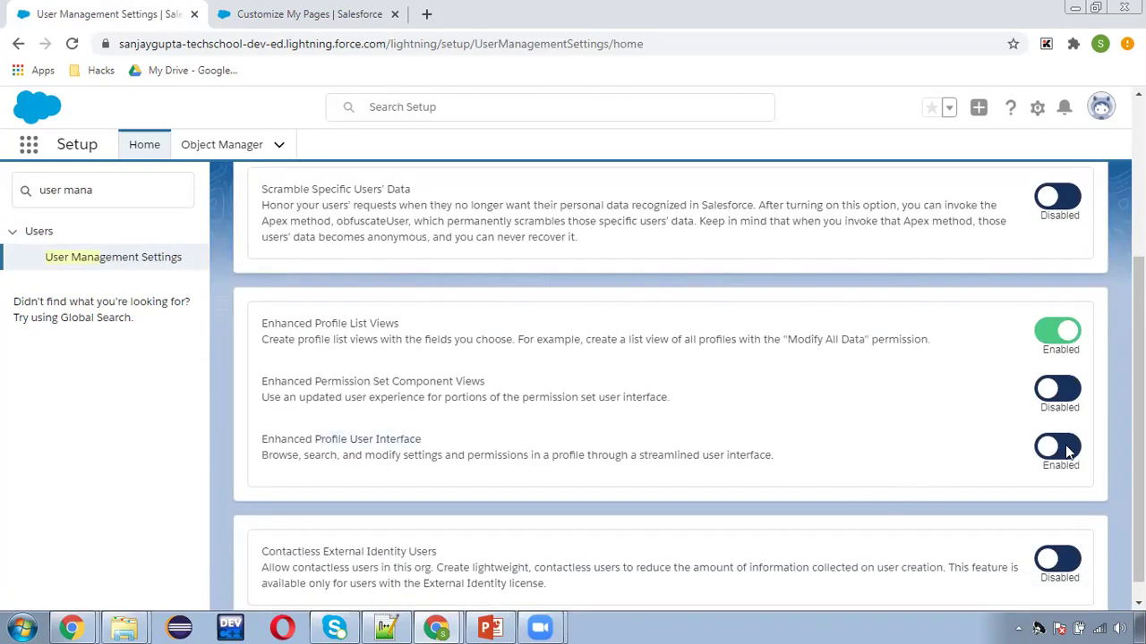
click(106, 200)
text(prof)
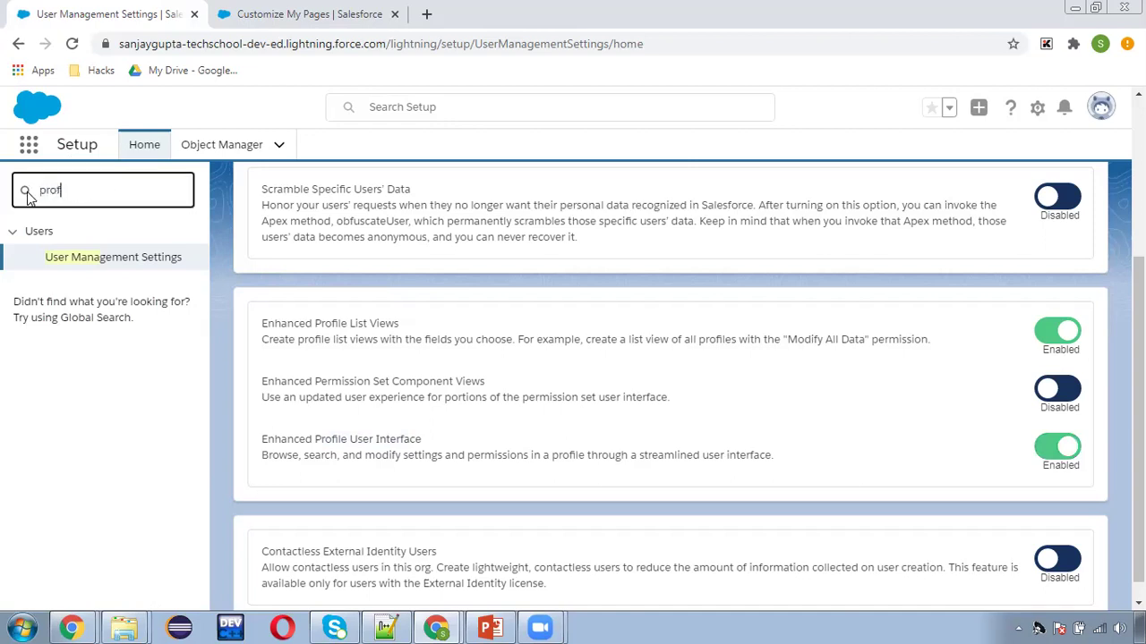
text(ile)
- Open Custom: Sales Profile in the enhanced view and browse its Apps and System sections
click(70, 257)
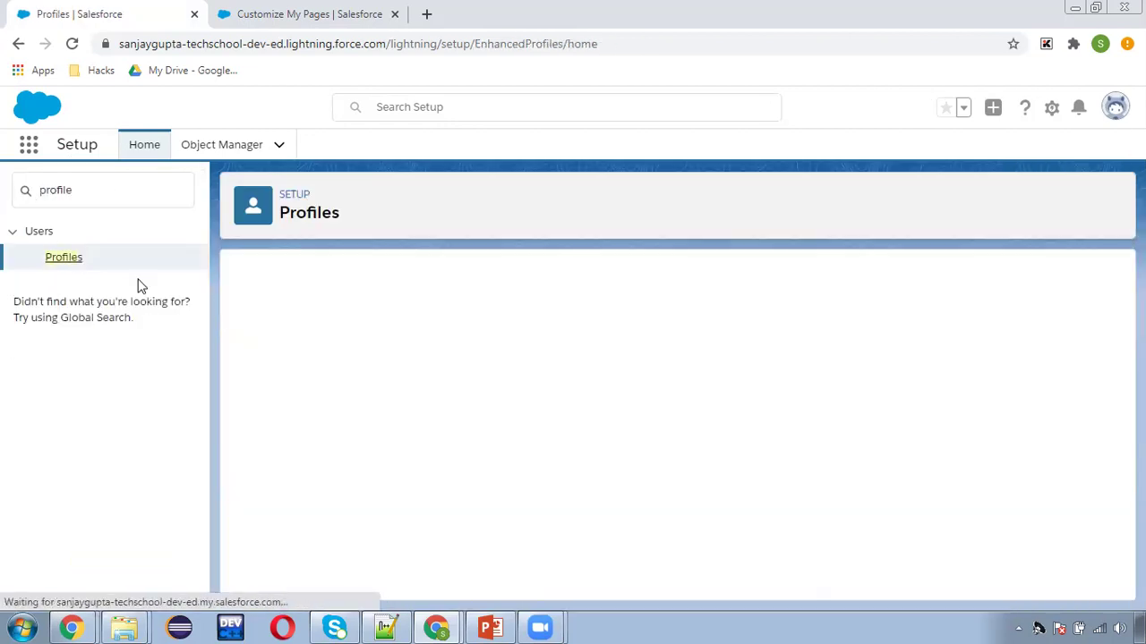
scroll(381, 487, down, 3)
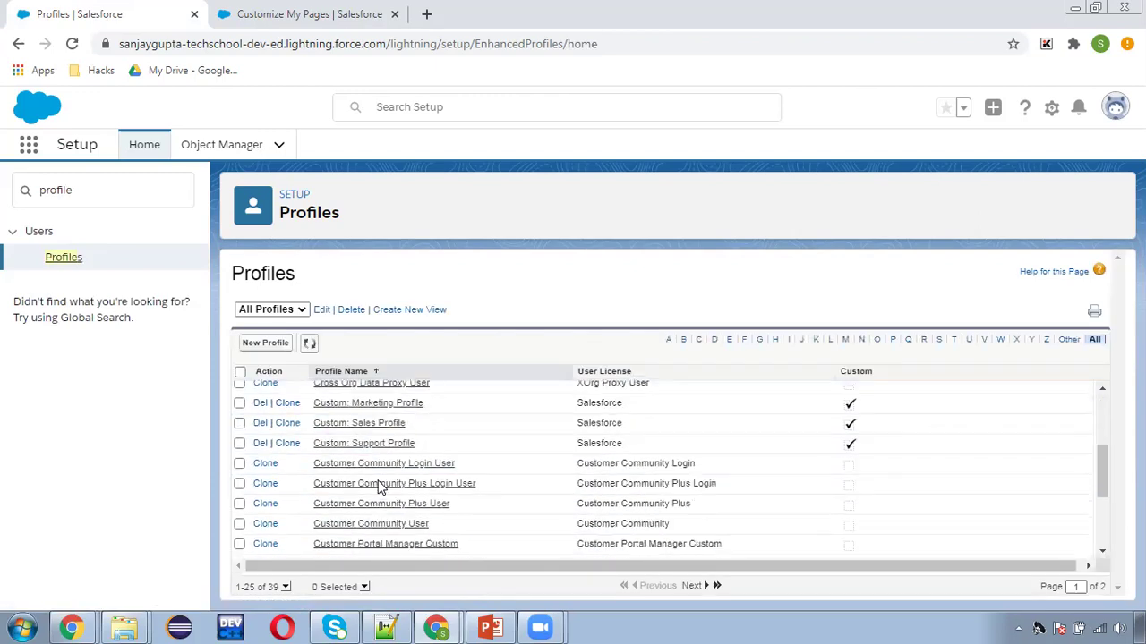
click(363, 425)
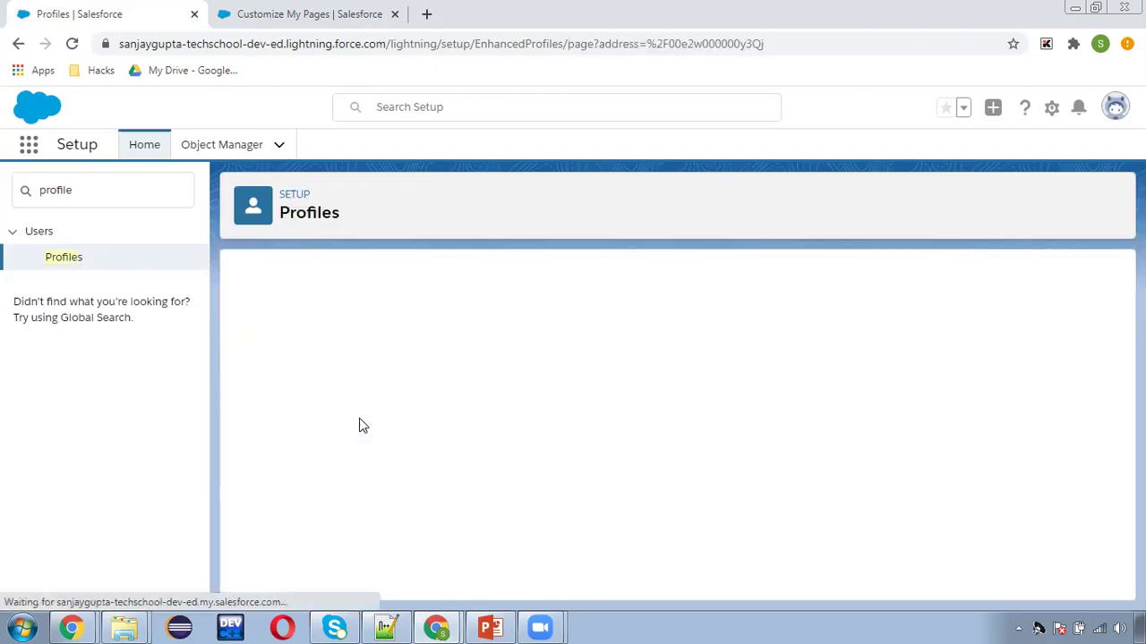
scroll(629, 432, down, 2)
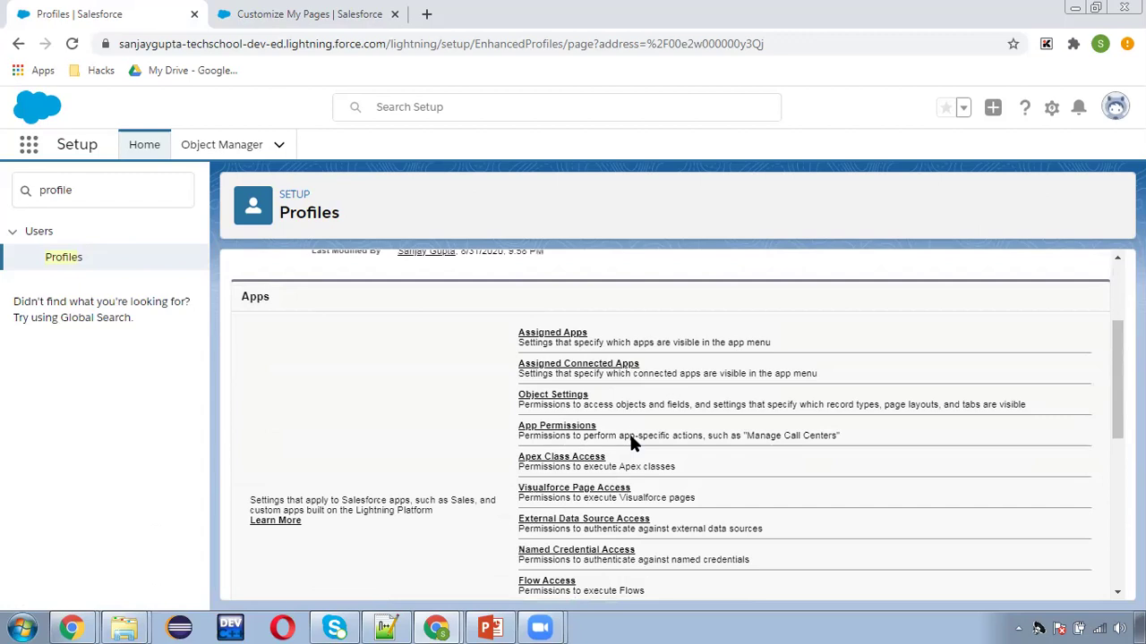
scroll(629, 431, down, 2)
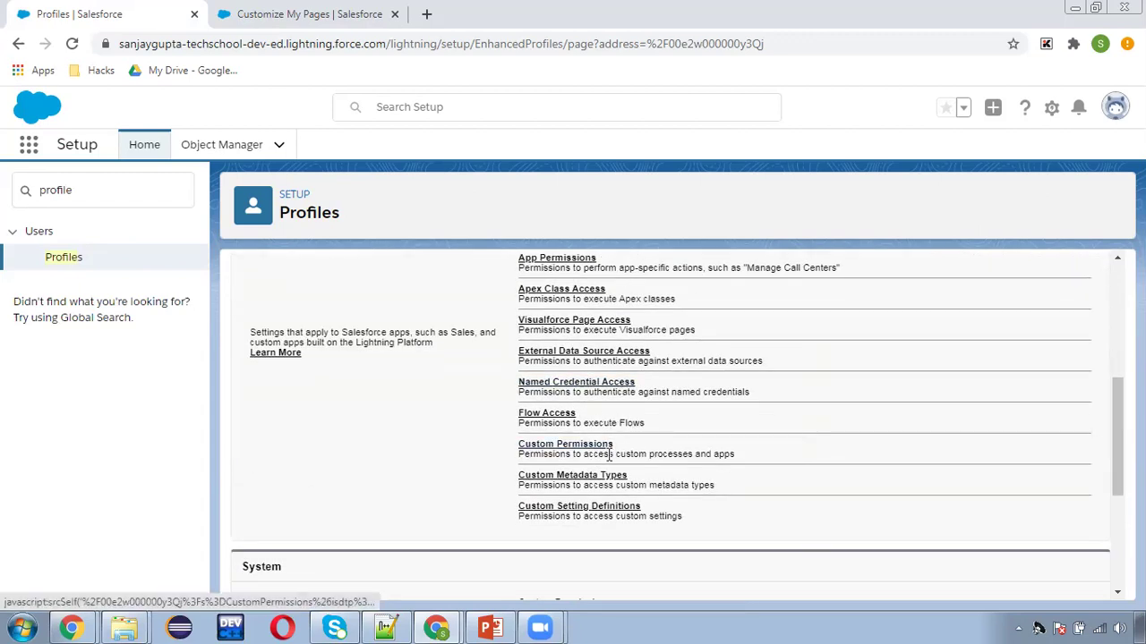
scroll(610, 455, down, 3)
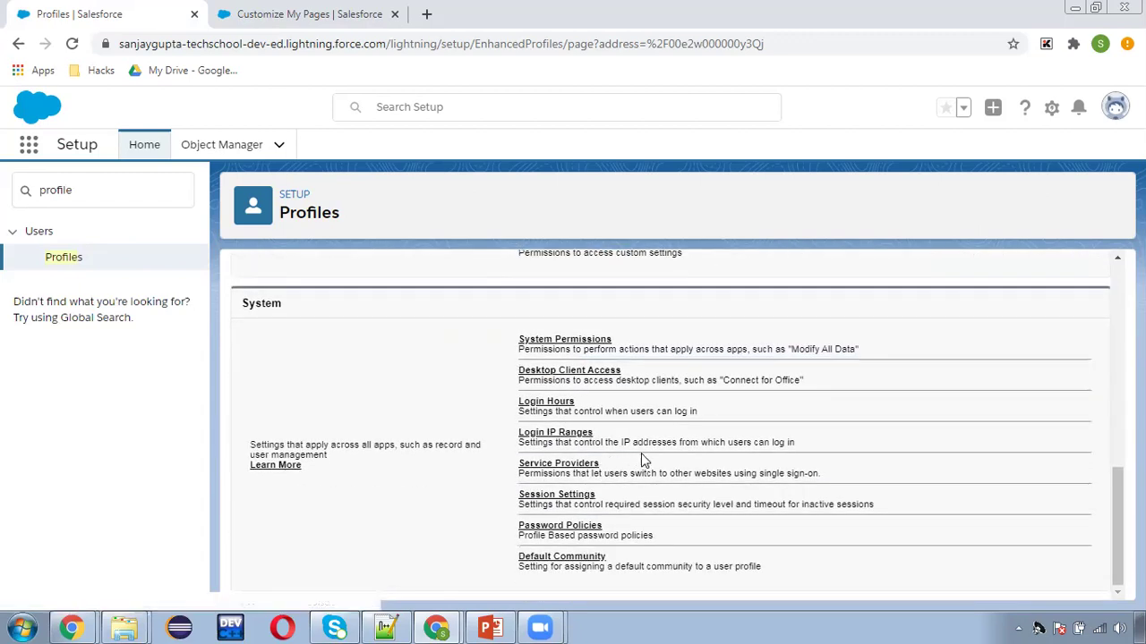
scroll(638, 452, up, 8)
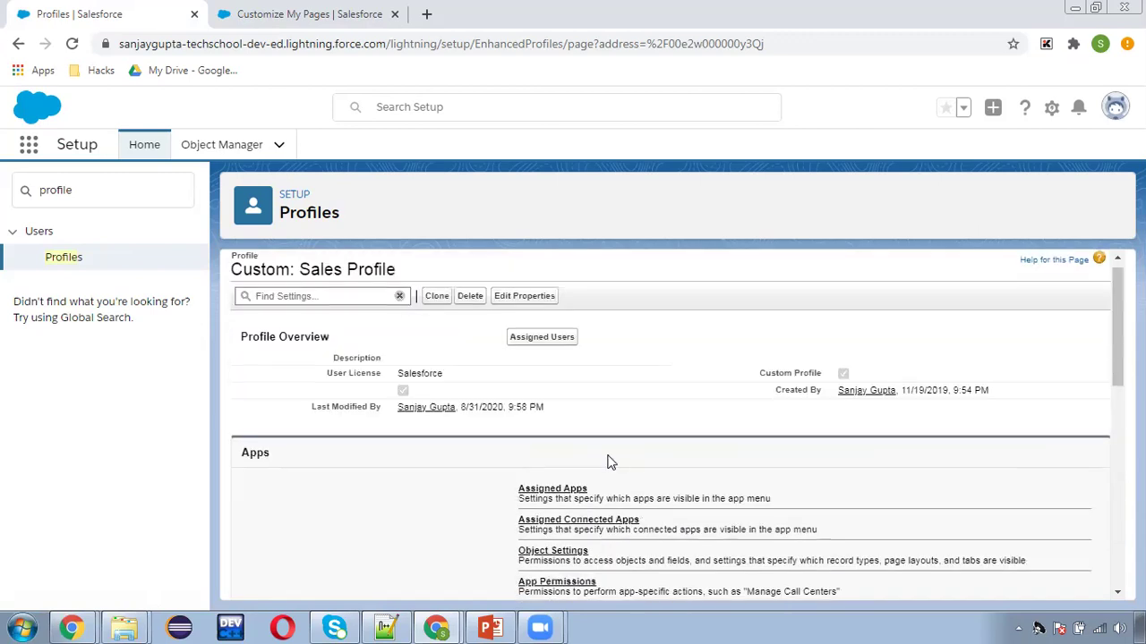
scroll(582, 439, down, 2)
- Show the profile's Object Settings, declining the tour with No Thanks
click(552, 383)
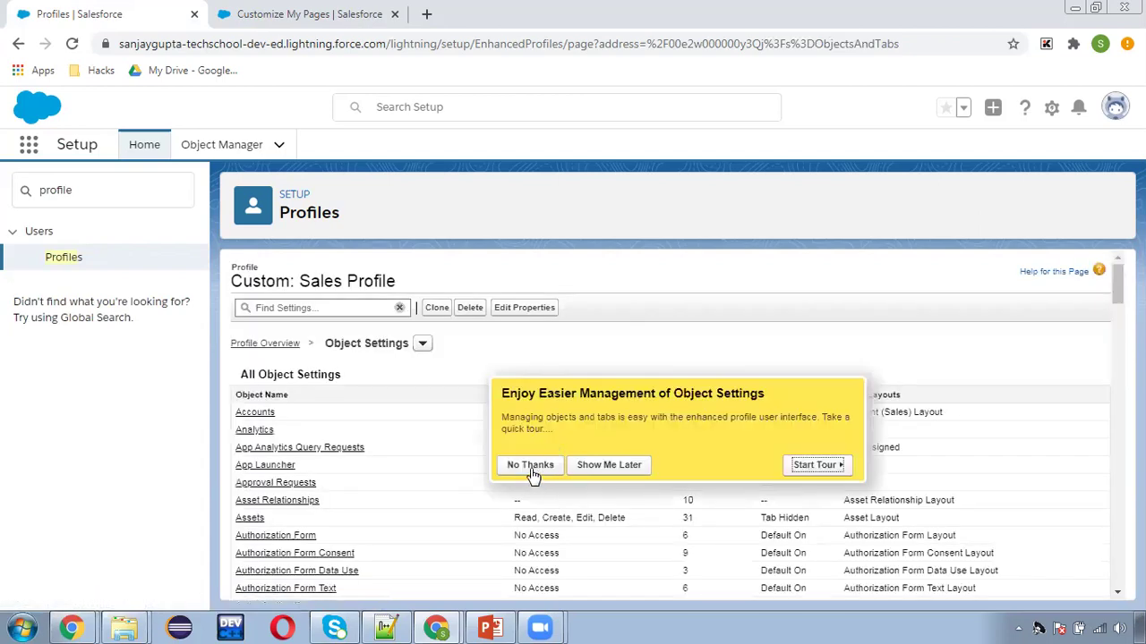
click(531, 467)
scroll(471, 456, down, 8)
scroll(471, 461, down, 10)
scroll(468, 457, up, 15)
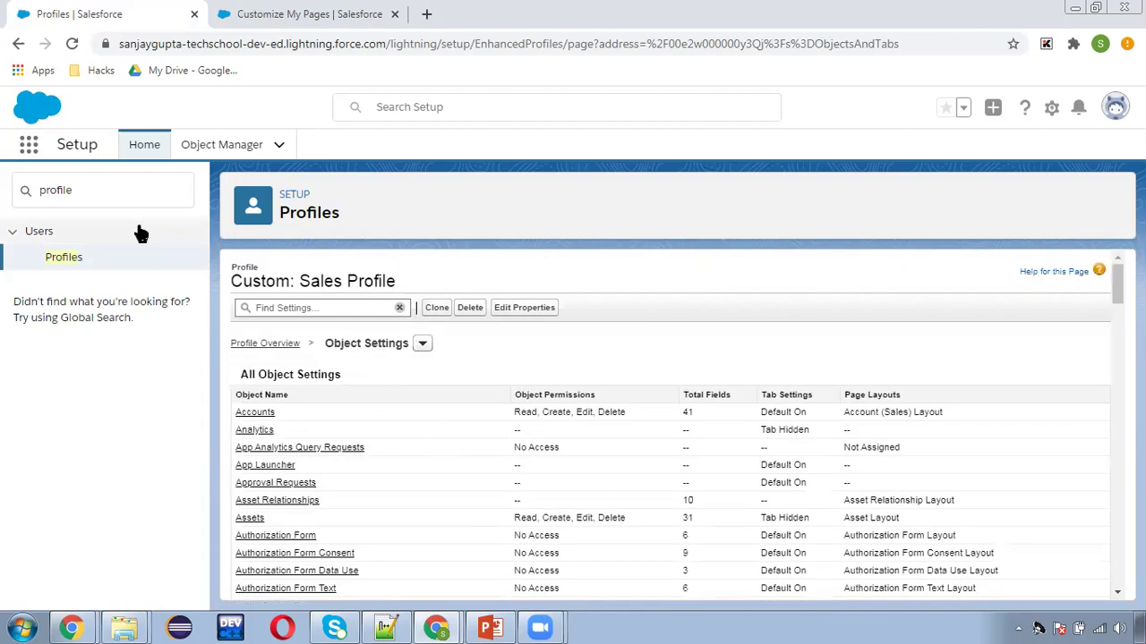
key(alt+Tab)
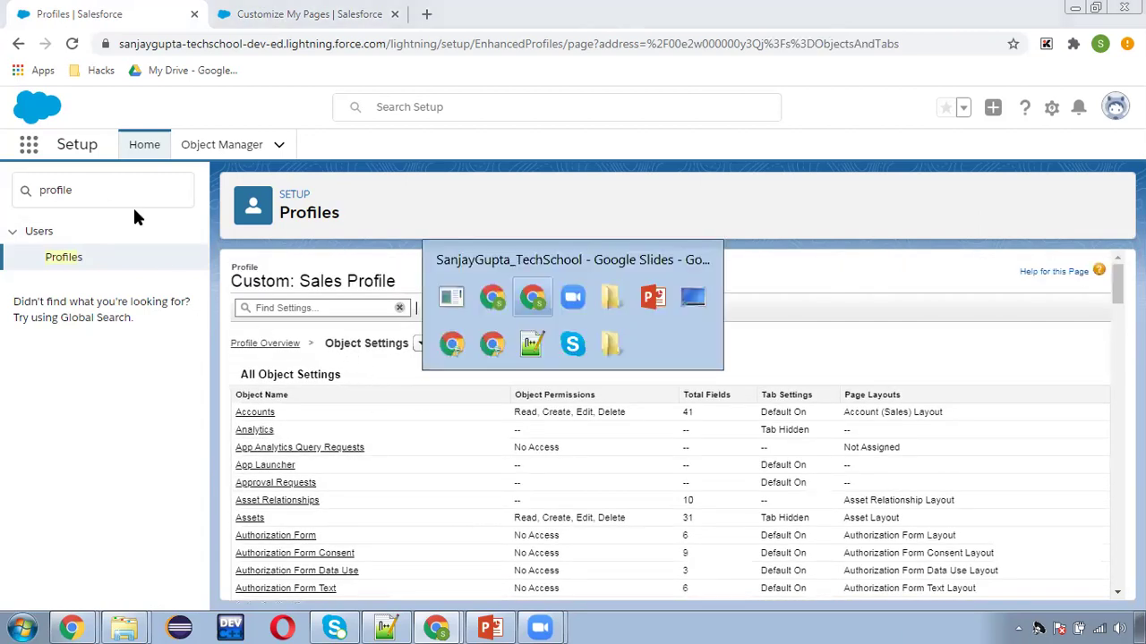
key(alt+Tab)
key(ctrl+a)
text(user)
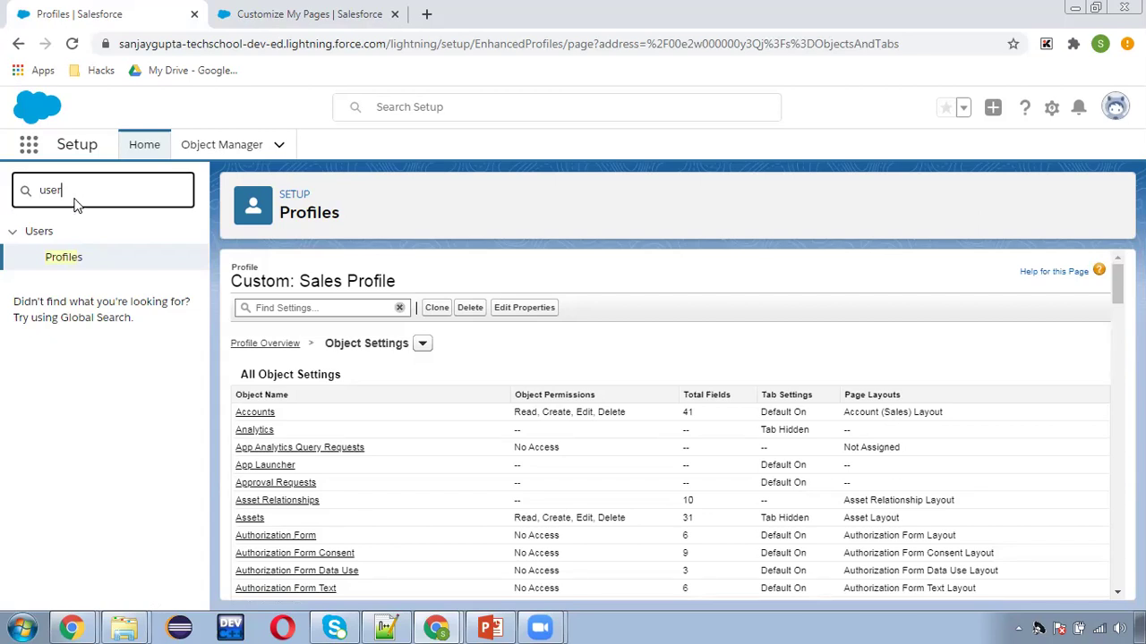
text(s)
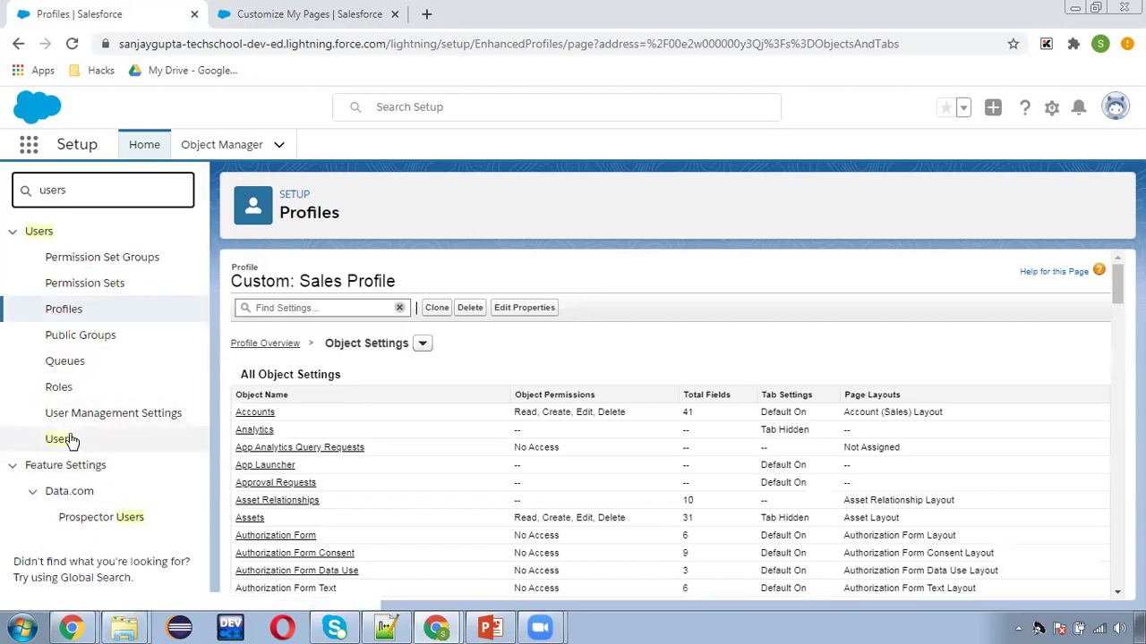
- Review the Users list, then open Login Access Policies under Security via Quick Find 'login'
click(59, 439)
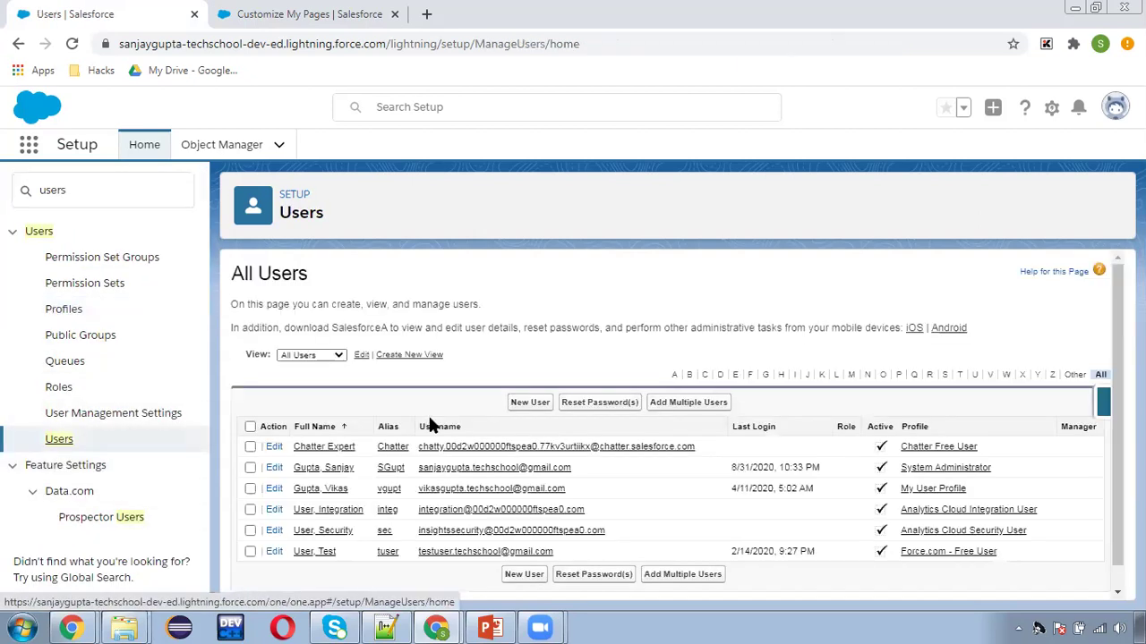
scroll(458, 509, down, 1)
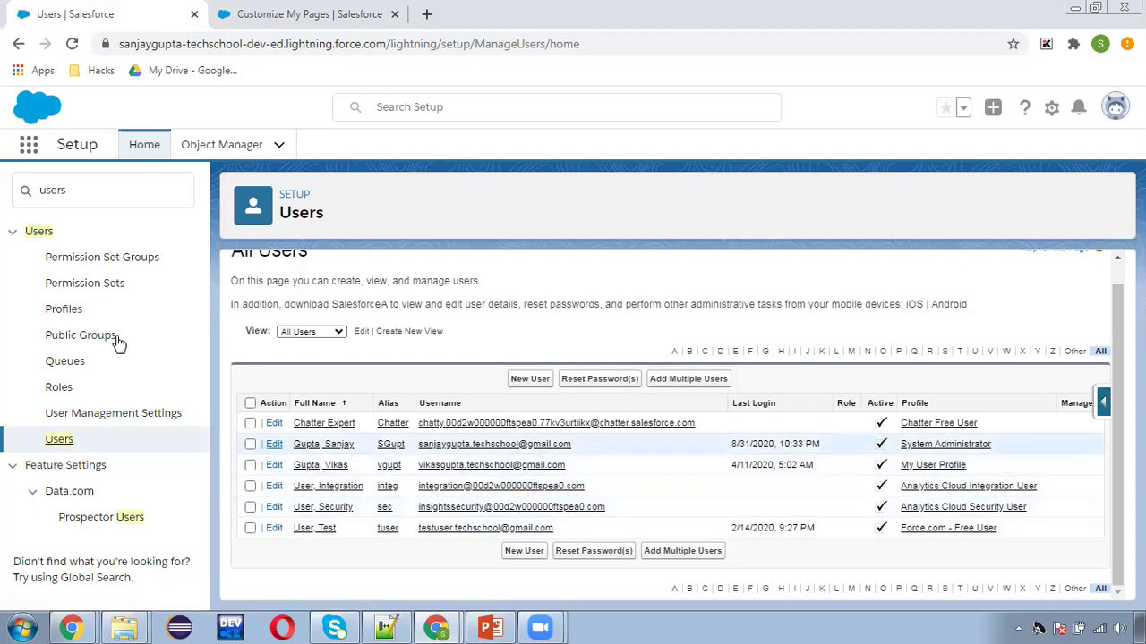
click(93, 187)
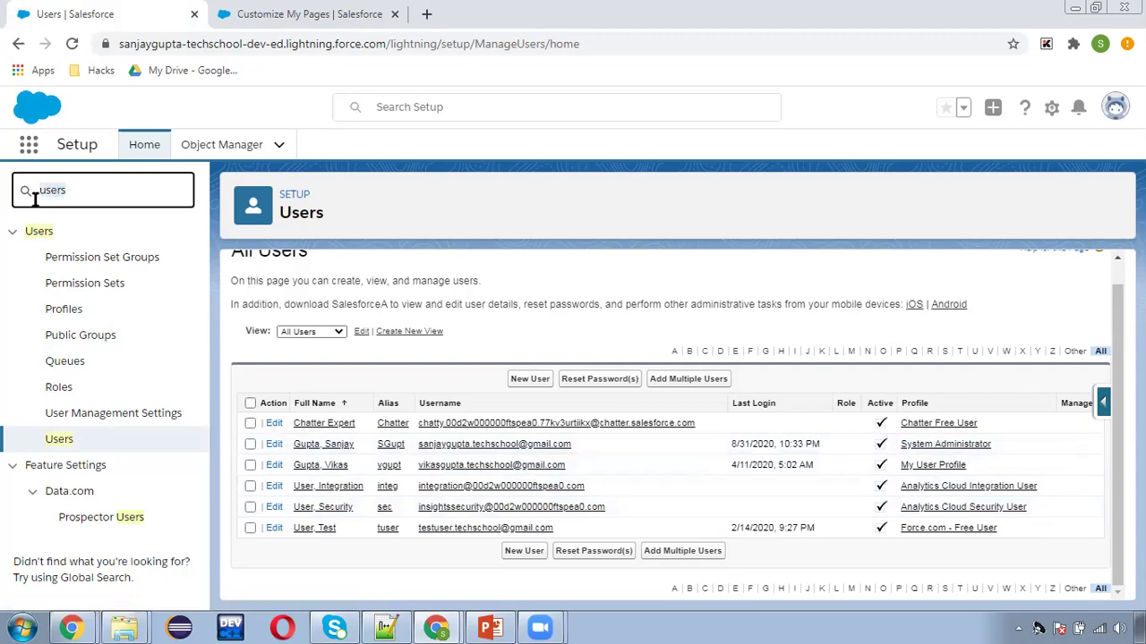
key(BackSpace)
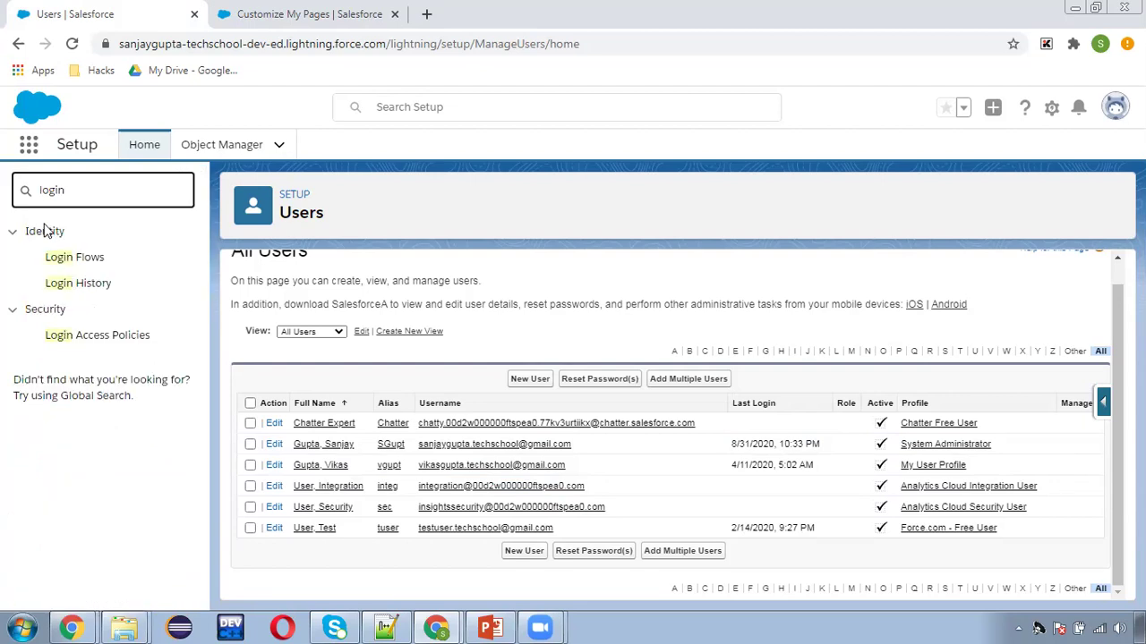
click(93, 340)
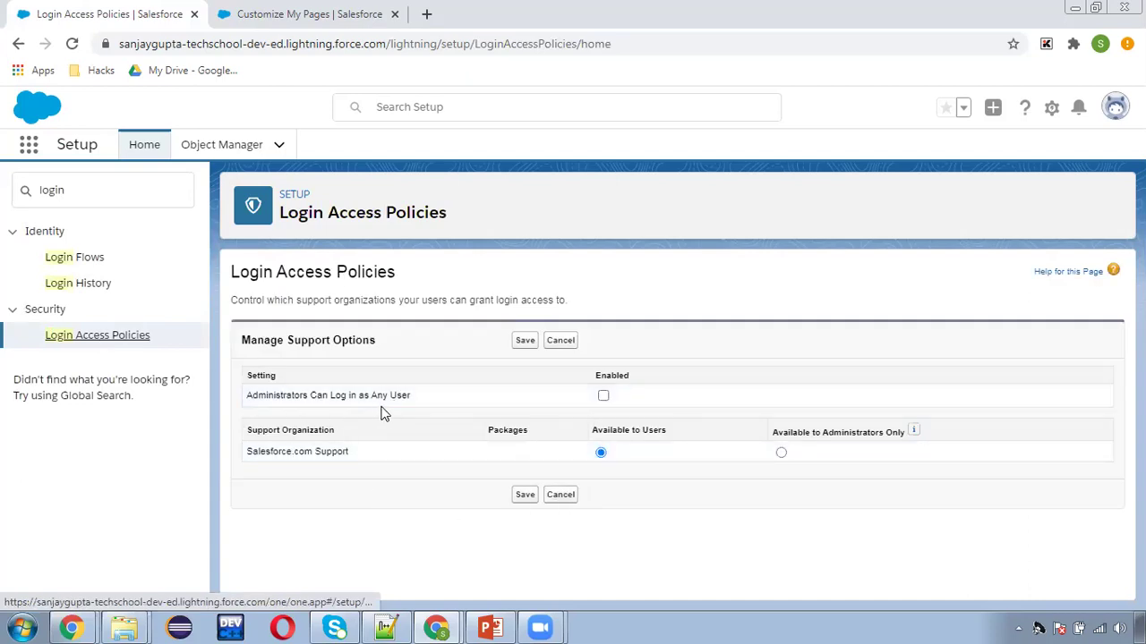
- Enable 'Administrators Can Log in as Any User', save the policy, then search setup for 'user'
click(603, 397)
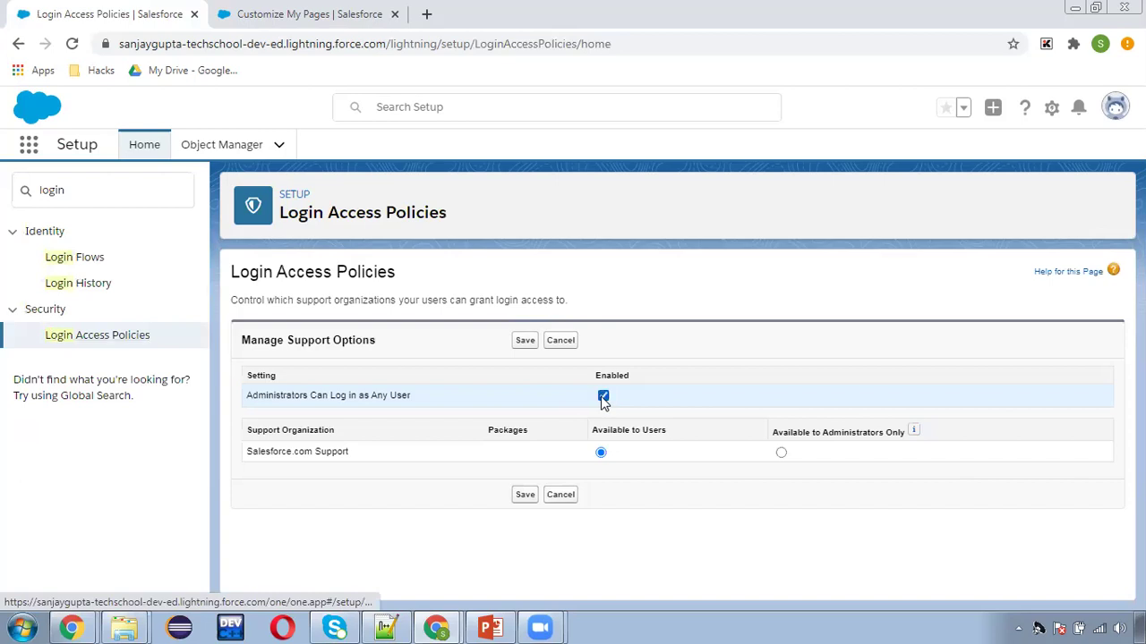
click(525, 343)
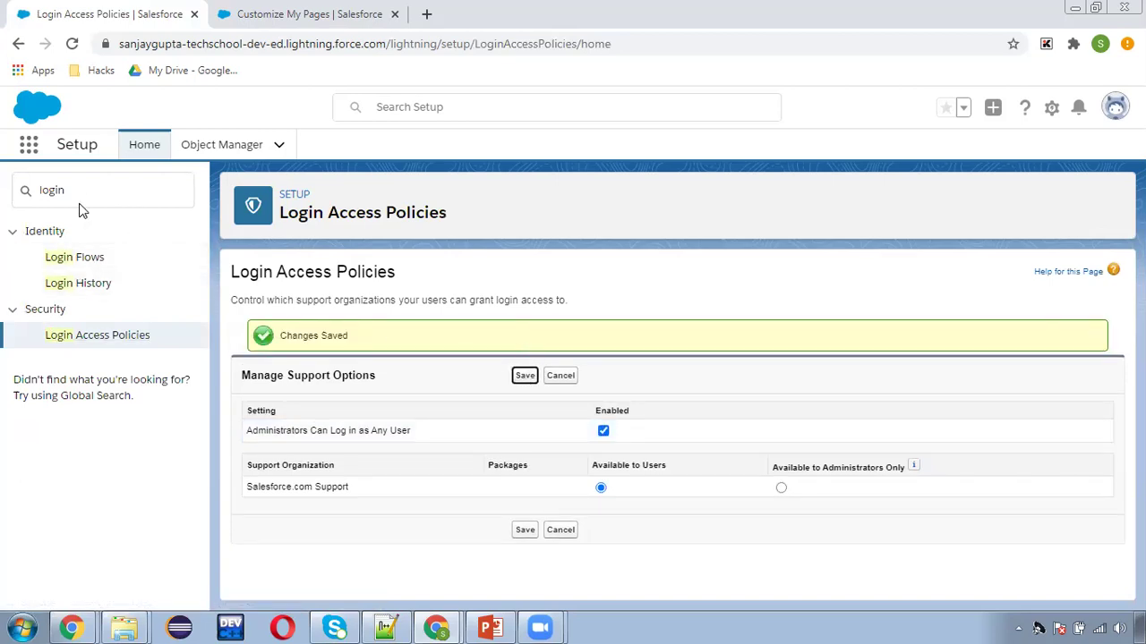
click(20, 202)
text(use)
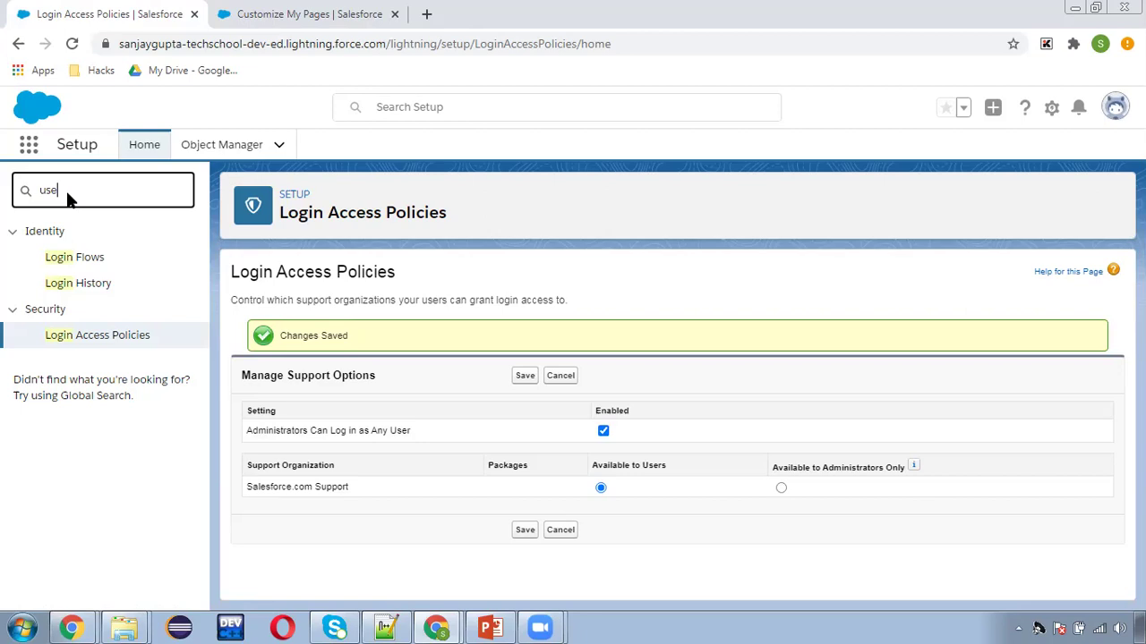
text(r)
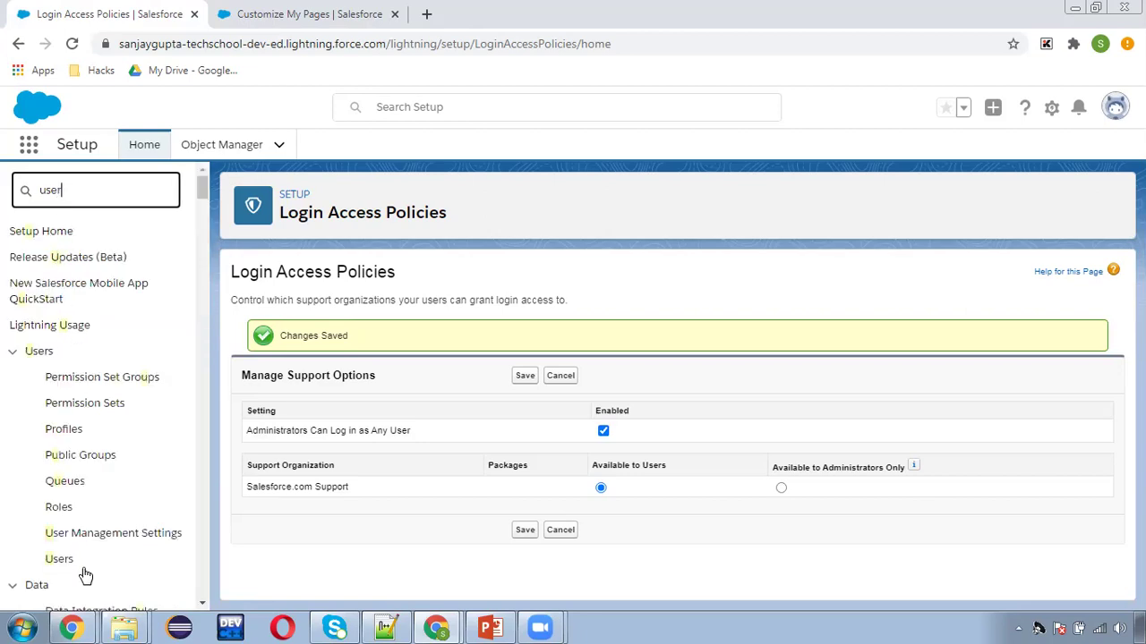
- Log in as the user with My User Profile from Users, then log out and sign back in as admin
click(59, 440)
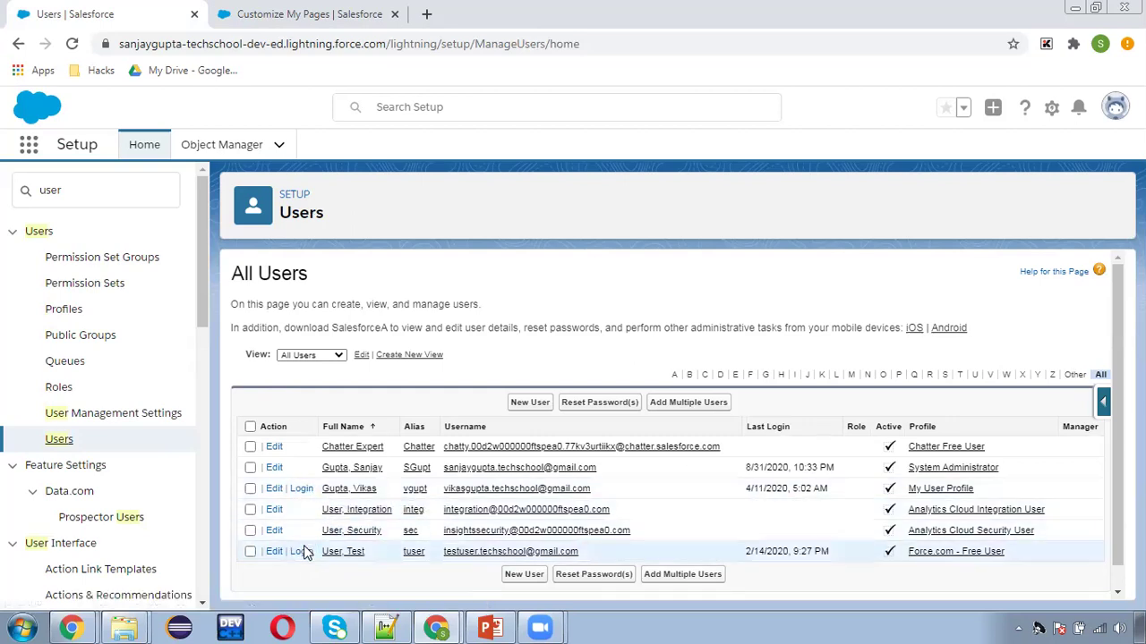
click(301, 489)
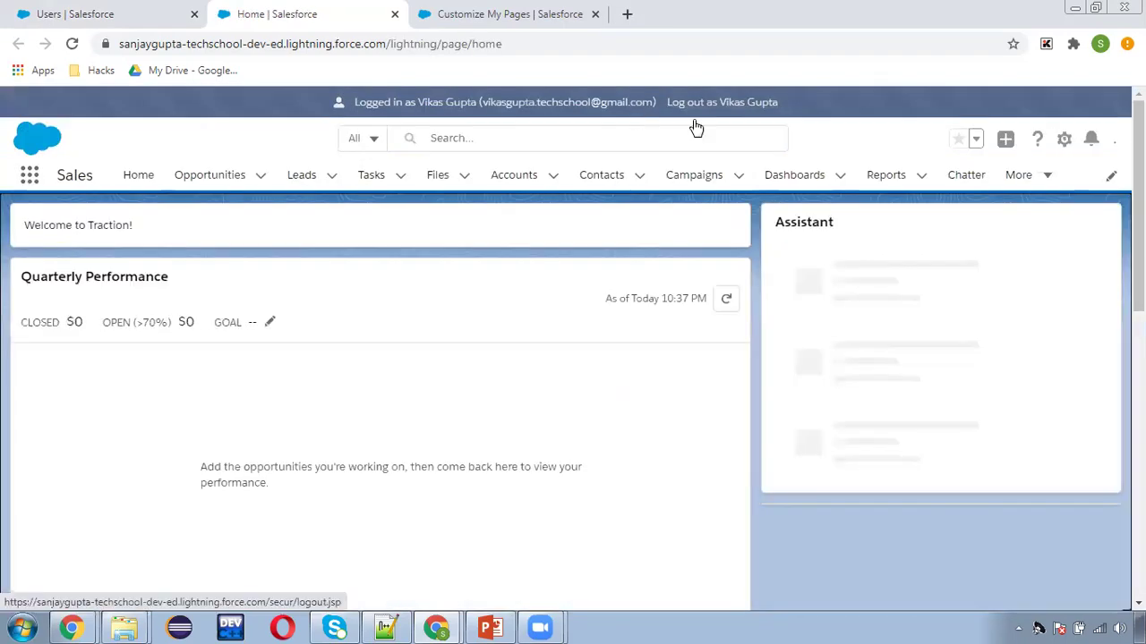
click(701, 104)
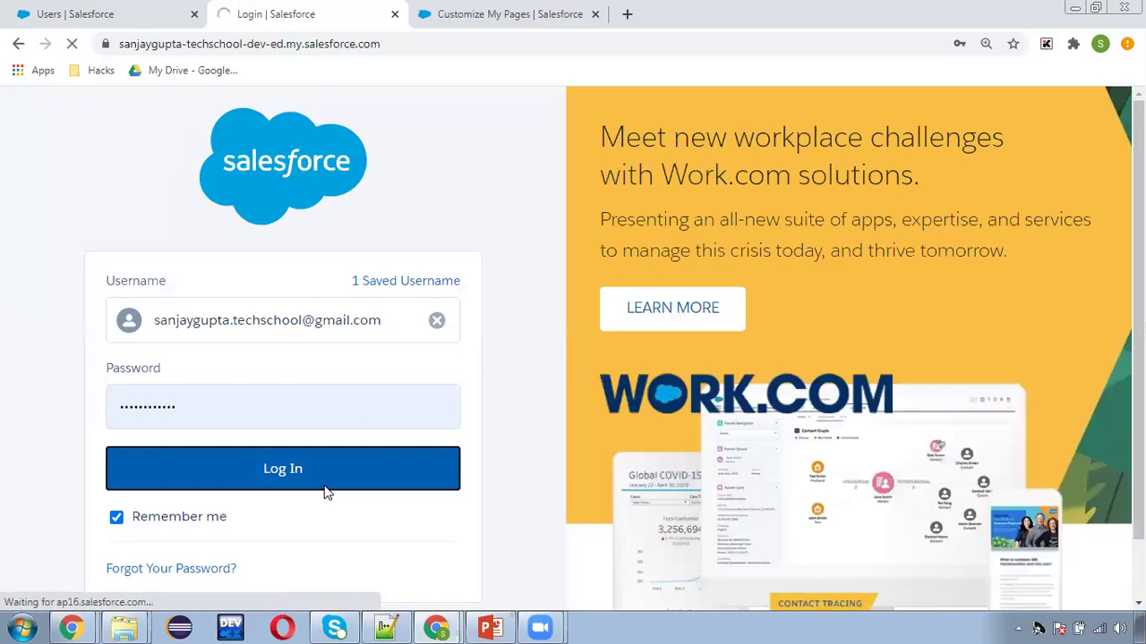
click(326, 491)
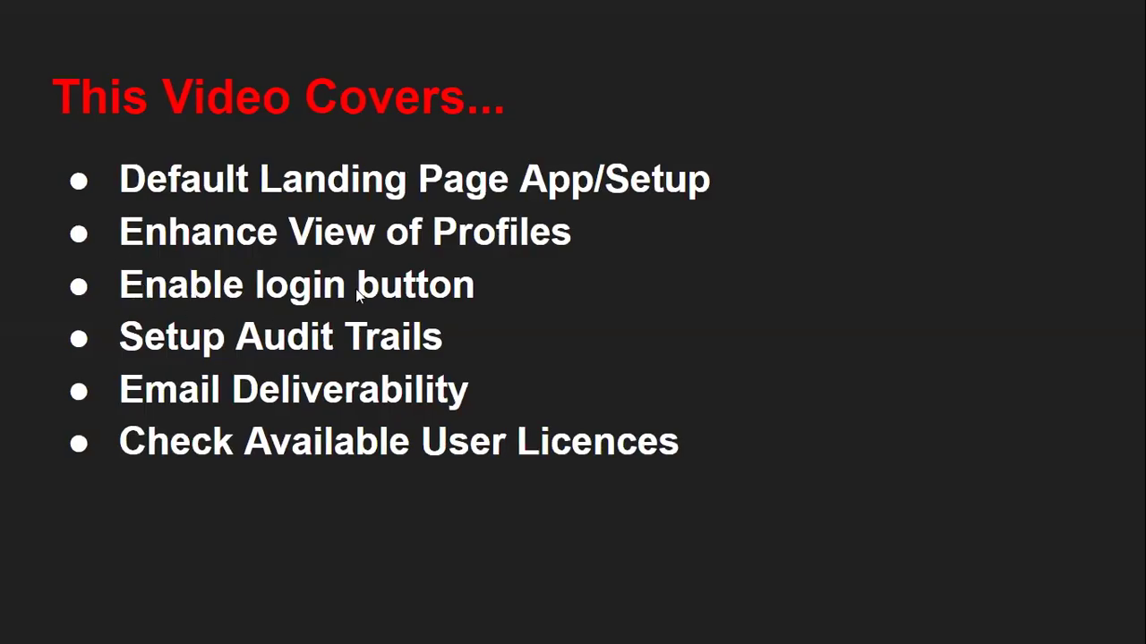
- Return to the Salesforce browser window and filter Setup Quick Find for 'setup audit'
key(alt+Tab)
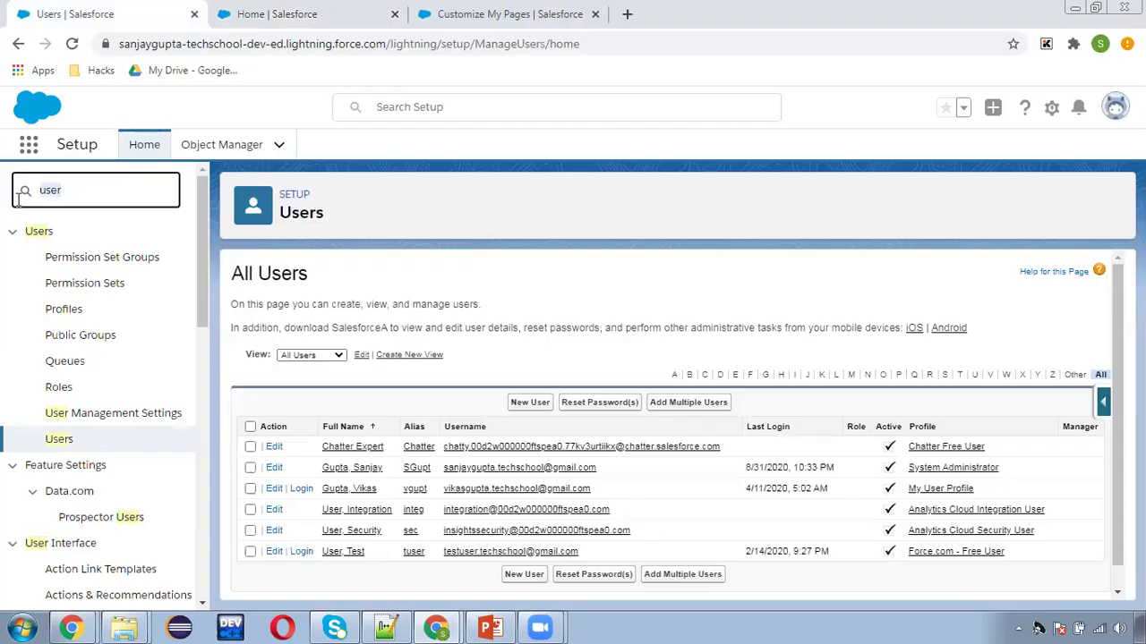
text(setup audit)
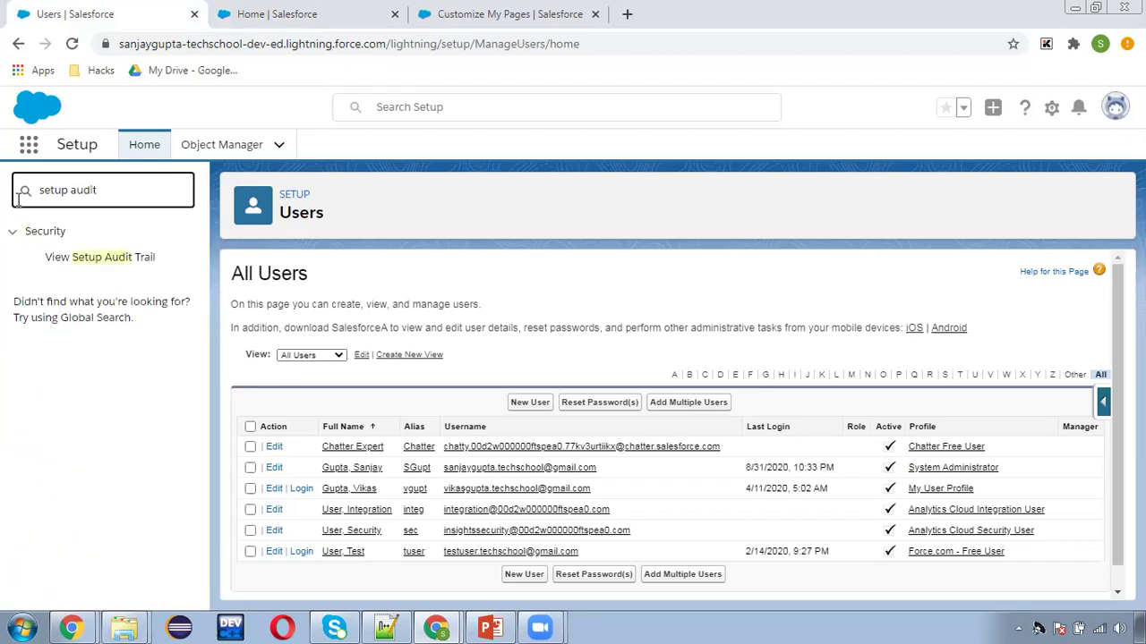
- Open View Setup Audit Trail and highlight the login-as entries, including enabling login as any user
click(105, 257)
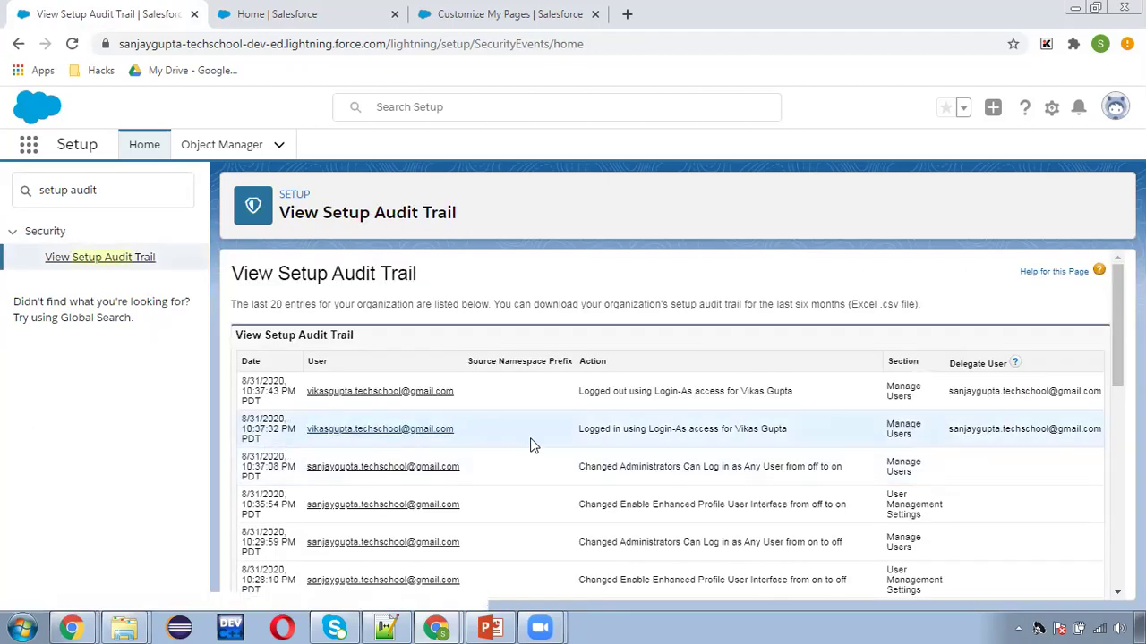
scroll(534, 477, down, 2)
scroll(532, 479, up, 1)
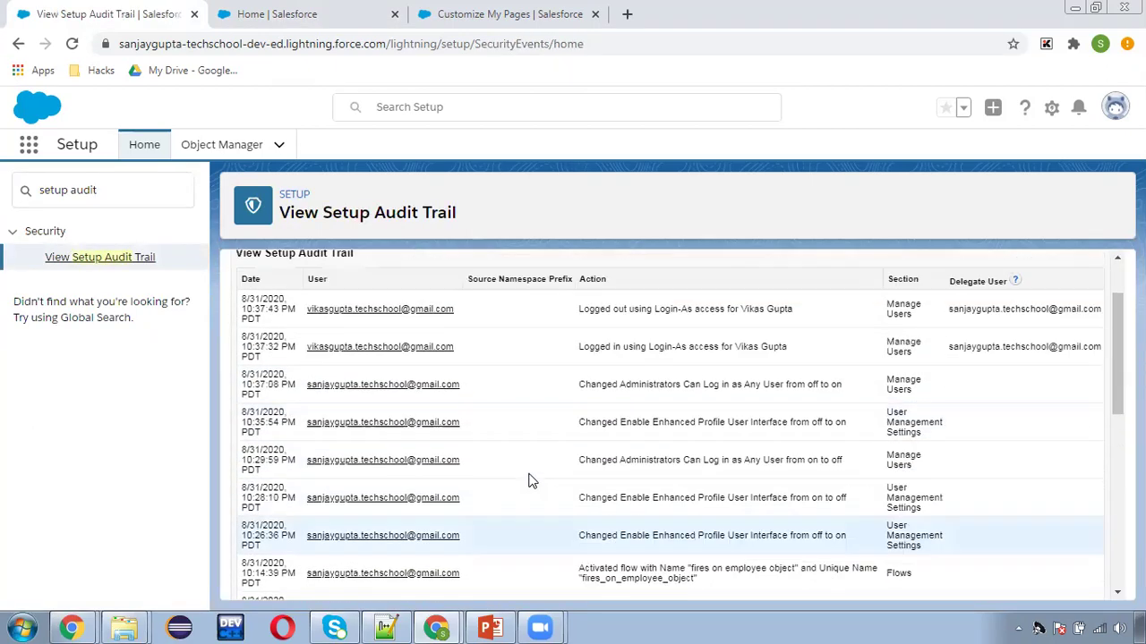
scroll(528, 481, up, 1)
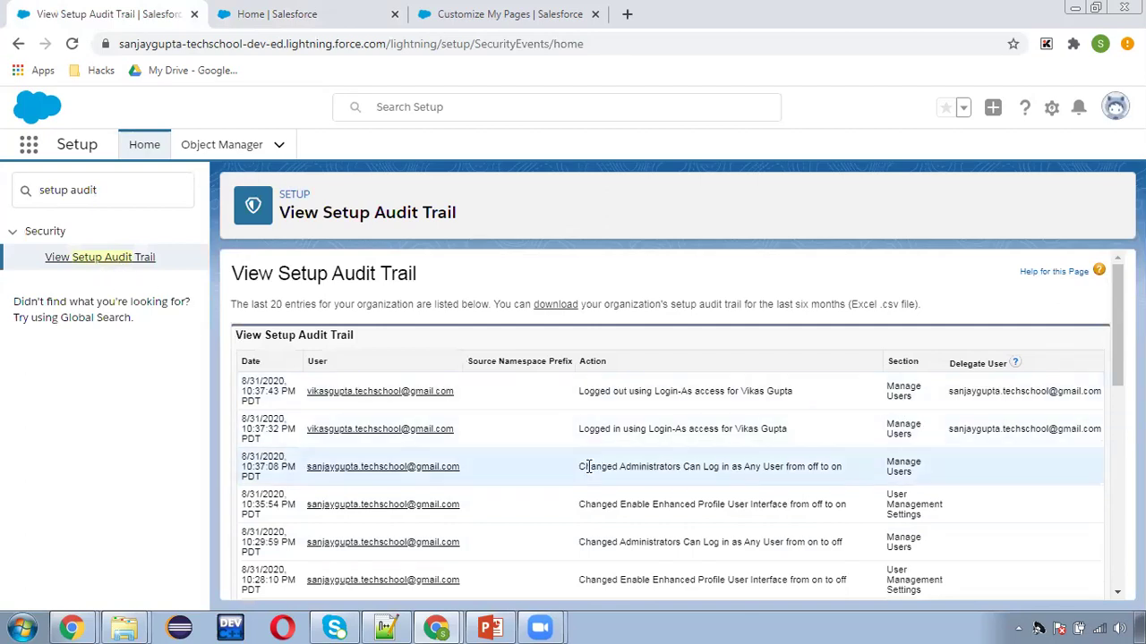
scroll(567, 474, down, 2)
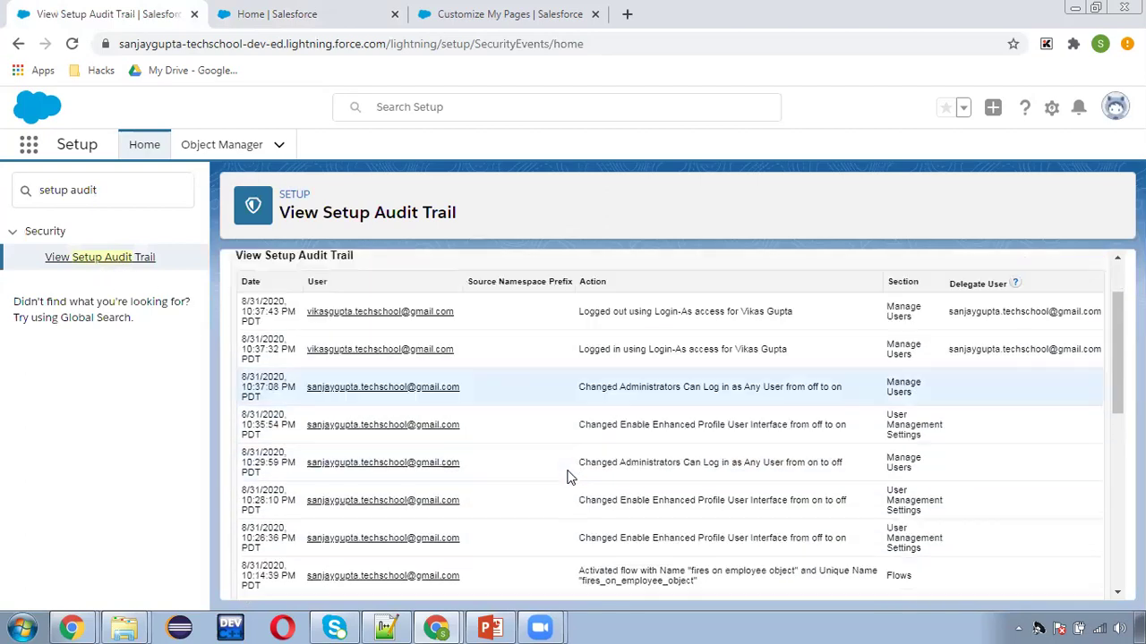
scroll(568, 474, down, 3)
scroll(546, 461, up, 5)
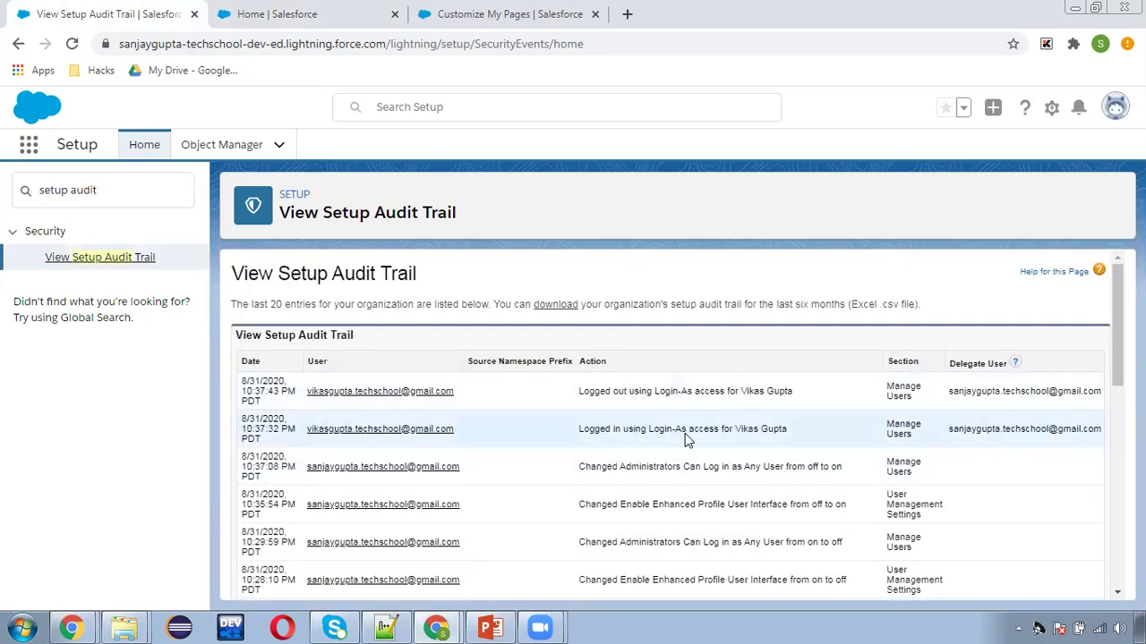
drag(703, 431, 791, 439)
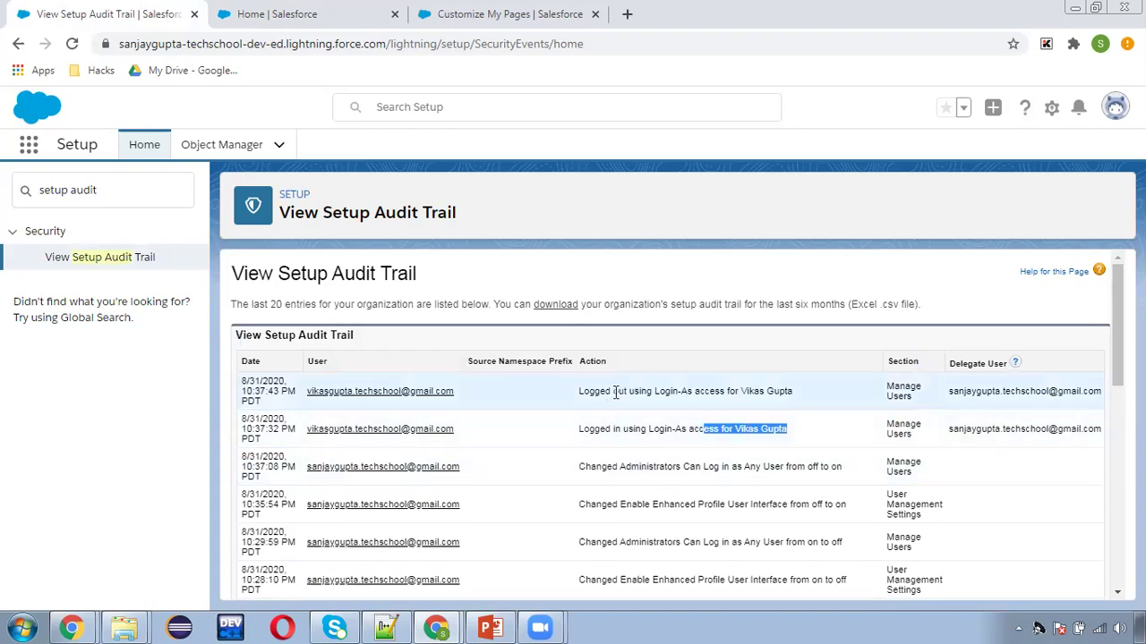
scroll(589, 509, down, 1)
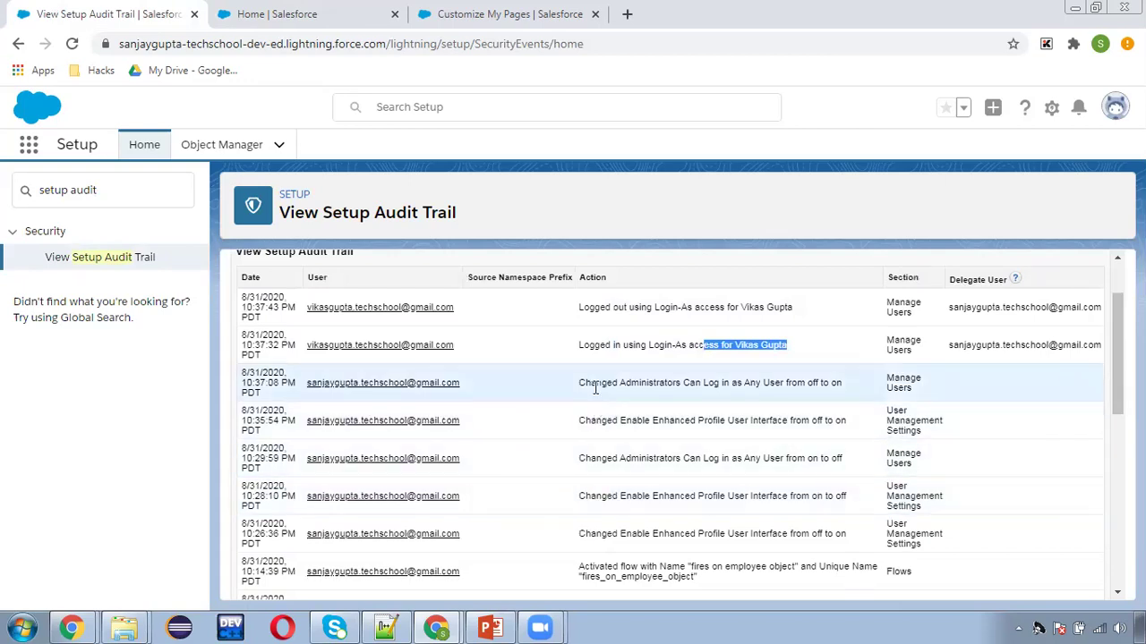
drag(596, 383, 823, 382)
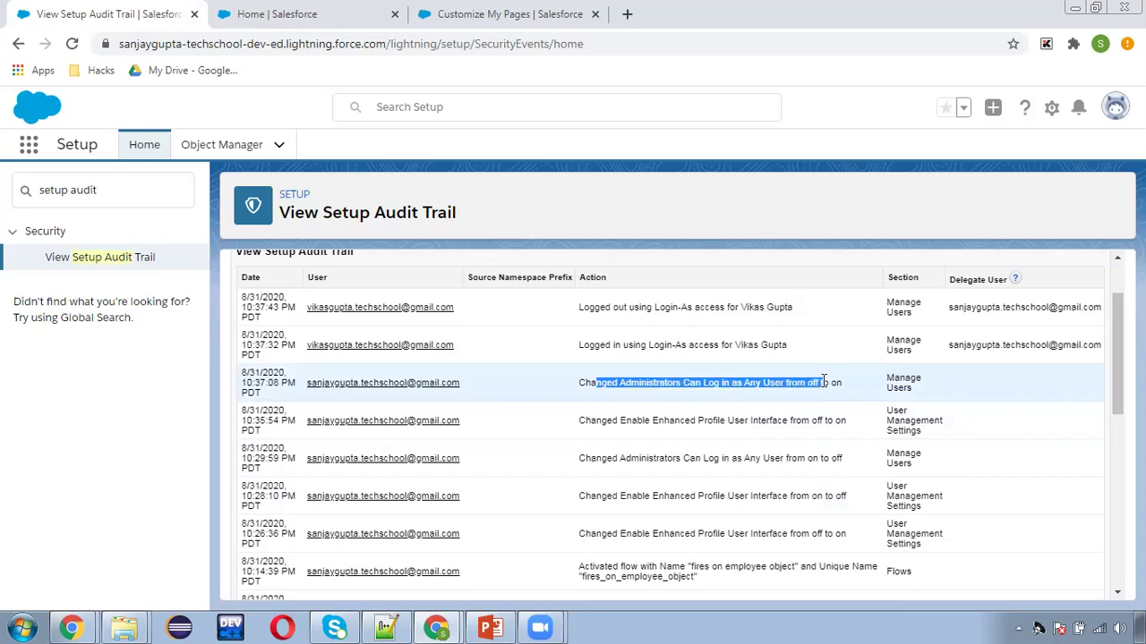
click(761, 407)
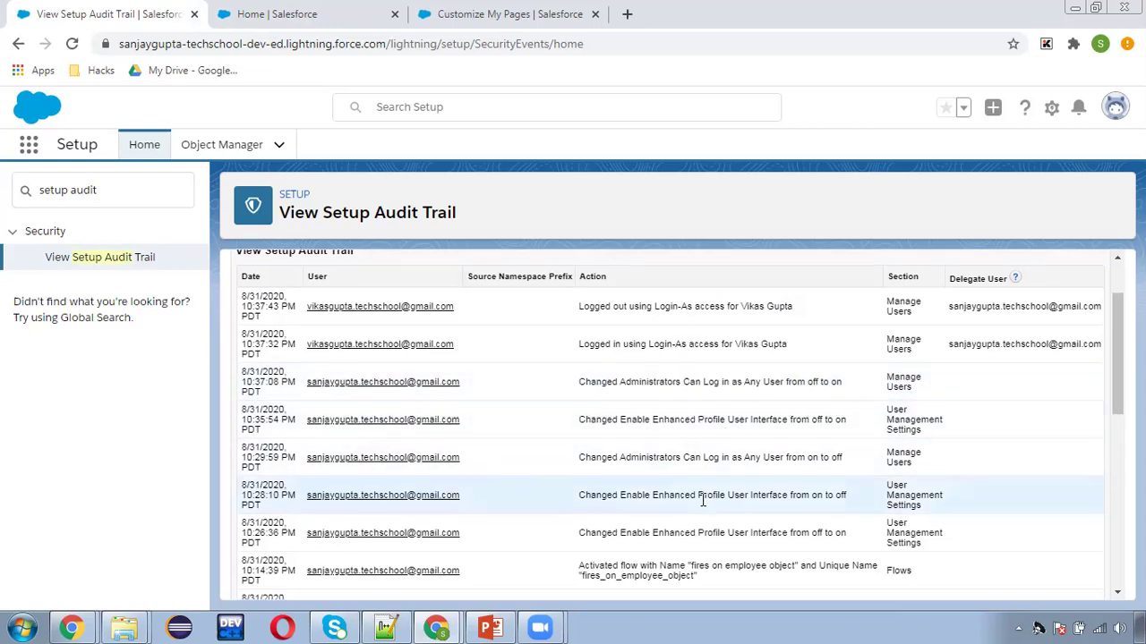
- Point out the Date and User columns of the audit trail entries
scroll(698, 479, down, 4)
scroll(697, 482, up, 6)
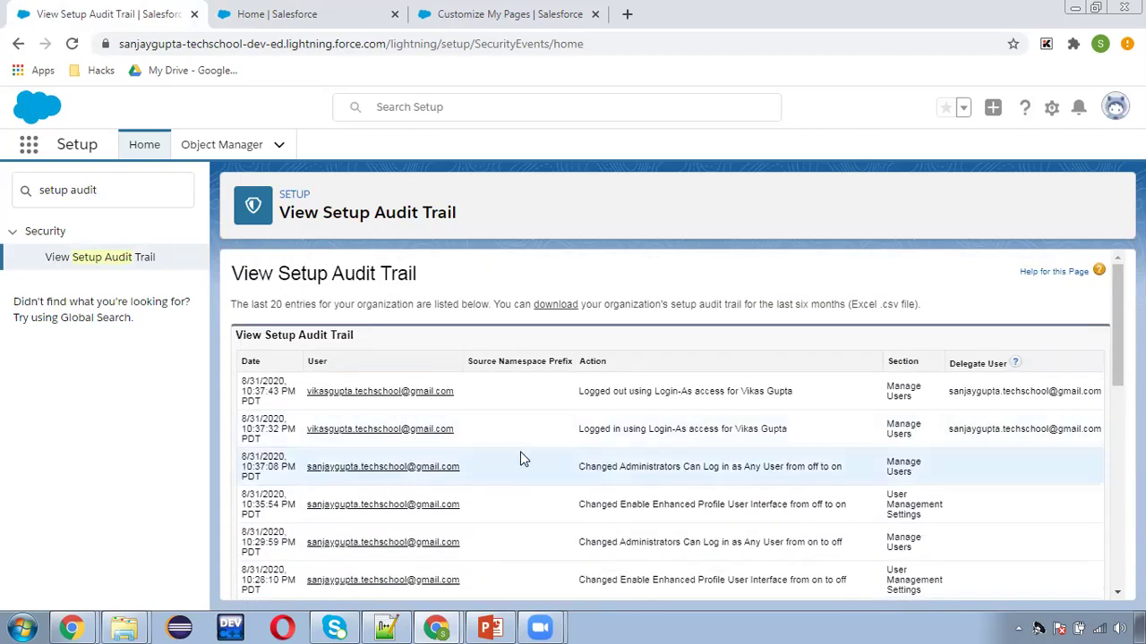
scroll(651, 466, down, 4)
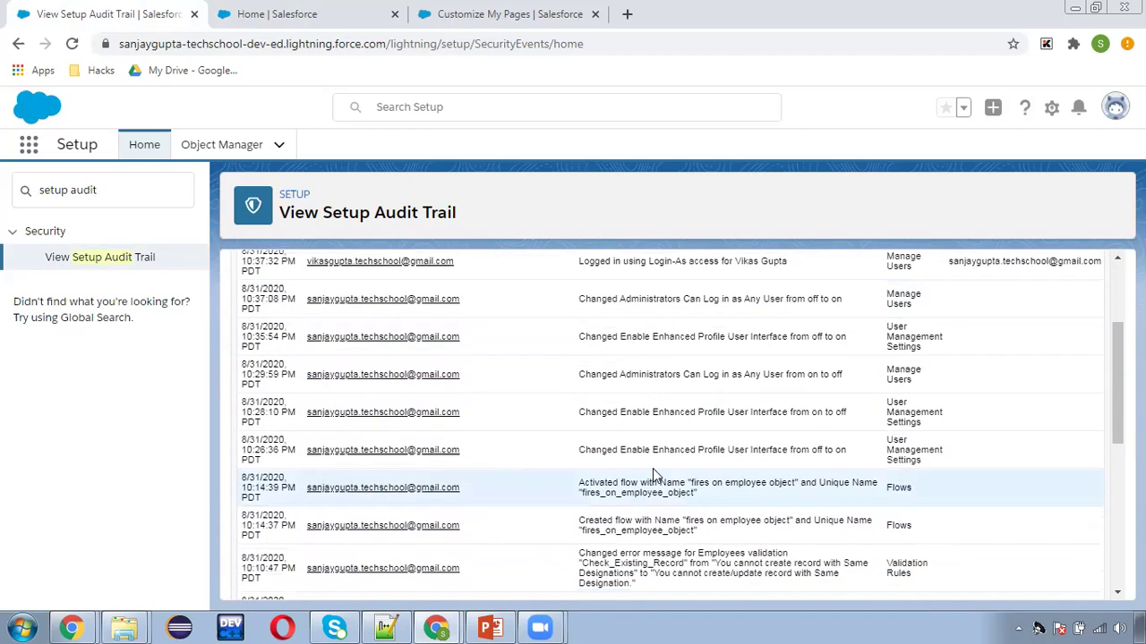
scroll(461, 416, up, 4)
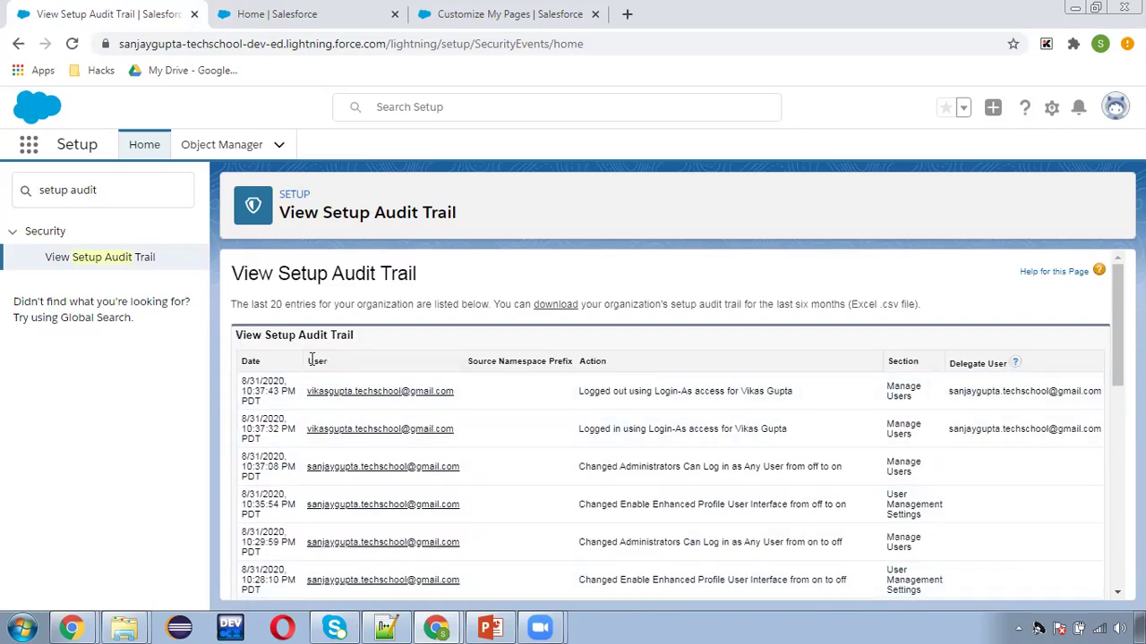
drag(357, 356, 242, 361)
scroll(537, 438, down, 7)
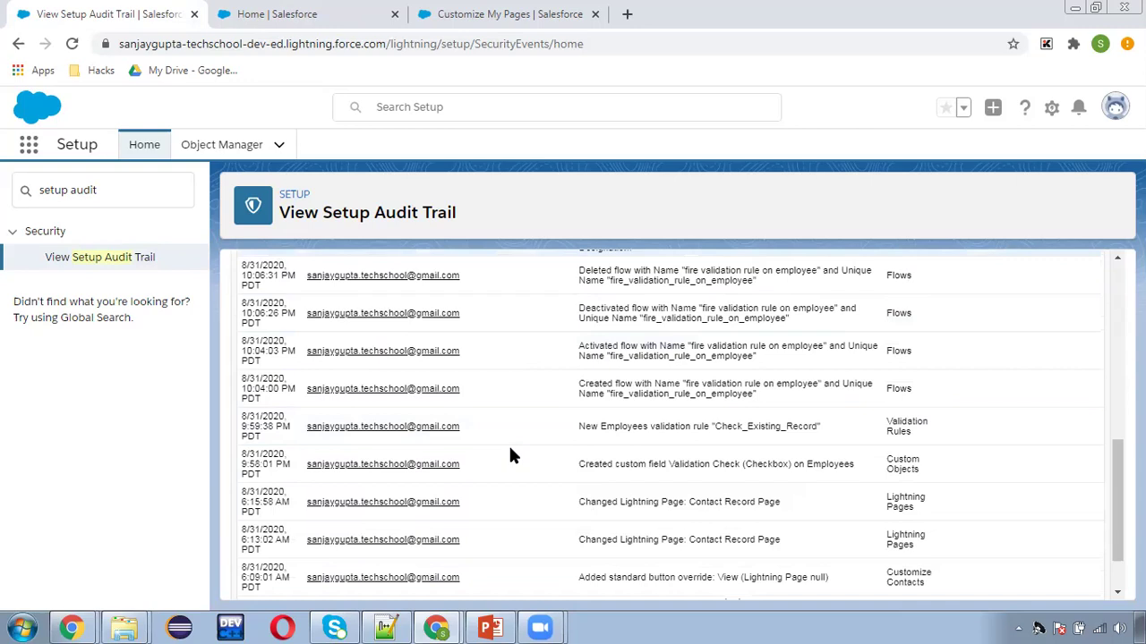
key(alt+Tab)
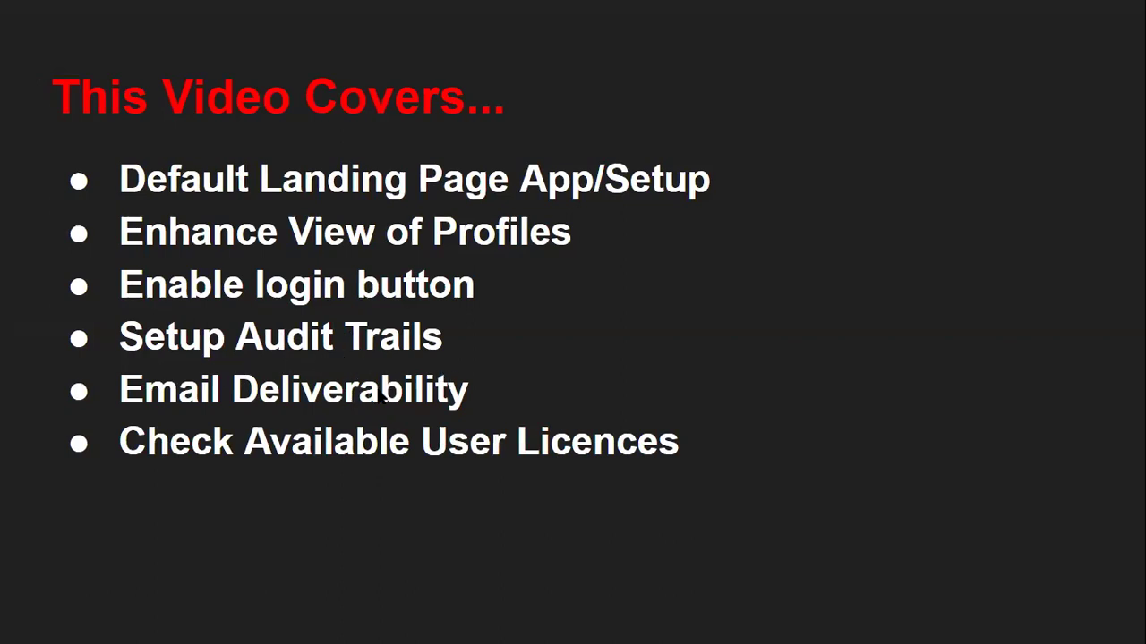
key(alt+Tab)
- Open Email Deliverability via an 'ema' search and review access levels, leaving All email
click(34, 191)
text(email)
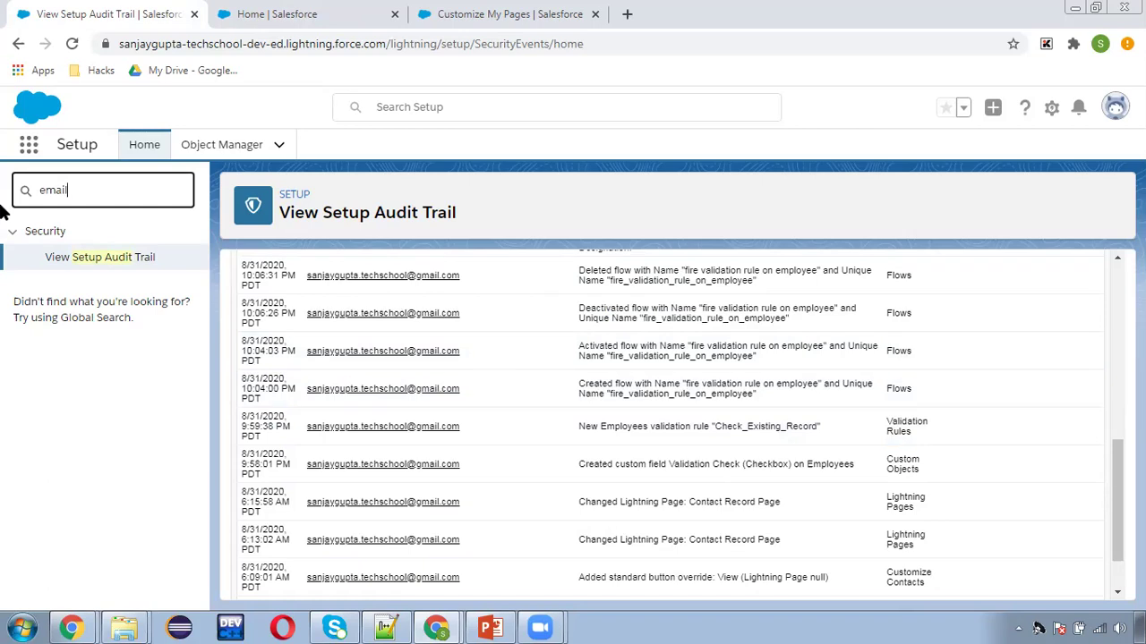
click(77, 386)
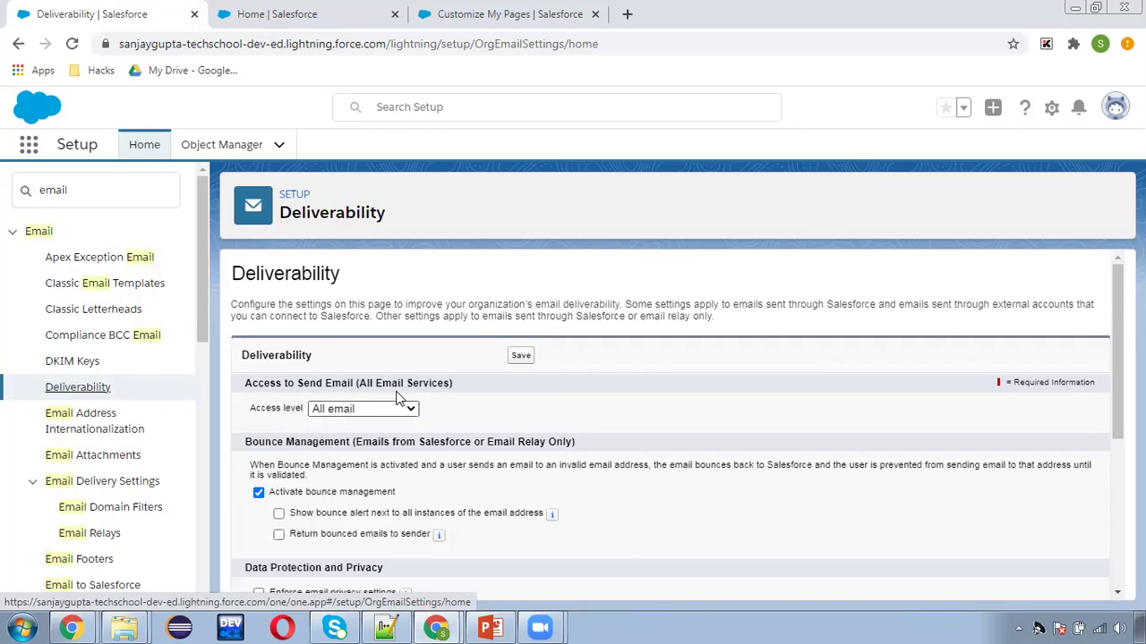
click(331, 412)
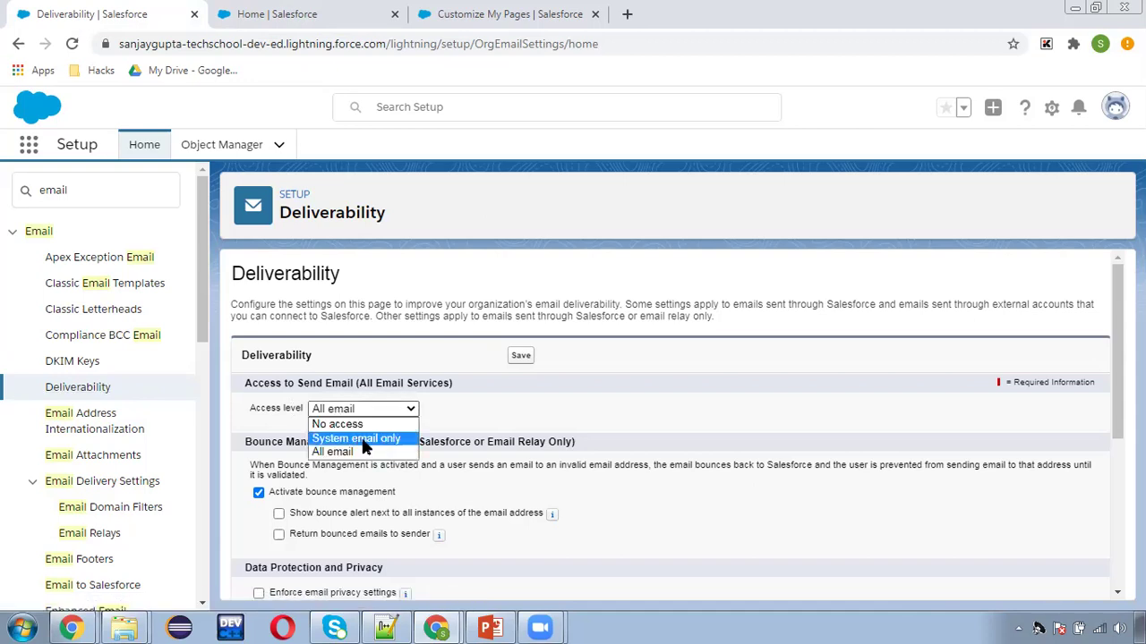
click(464, 424)
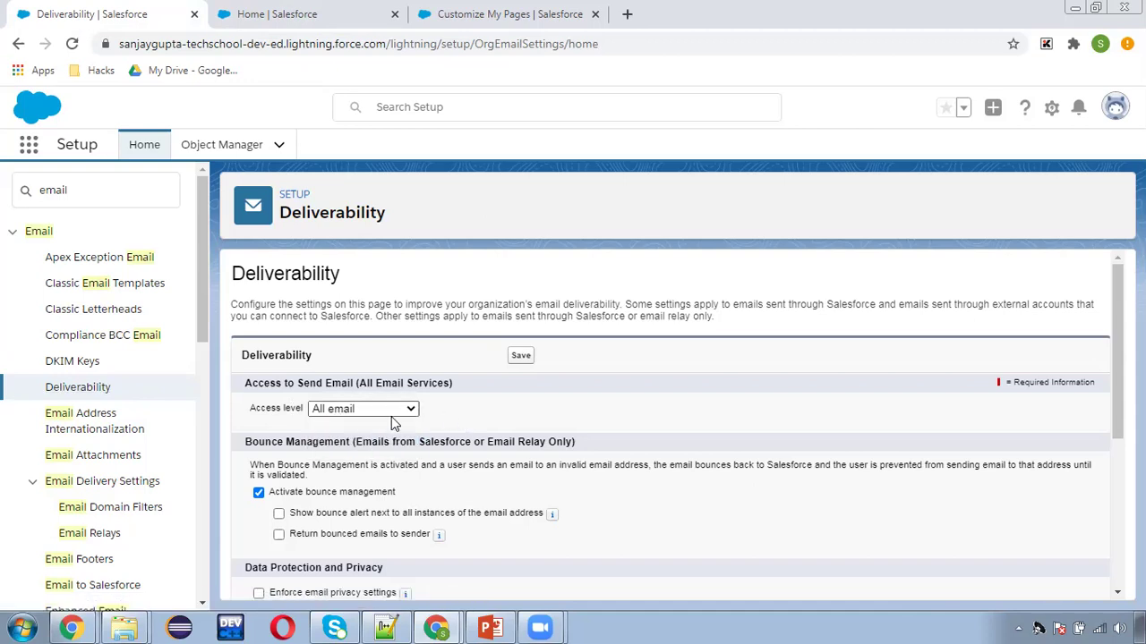
- Check the agenda slides, then search setup for 'users'
key(alt+Tab)
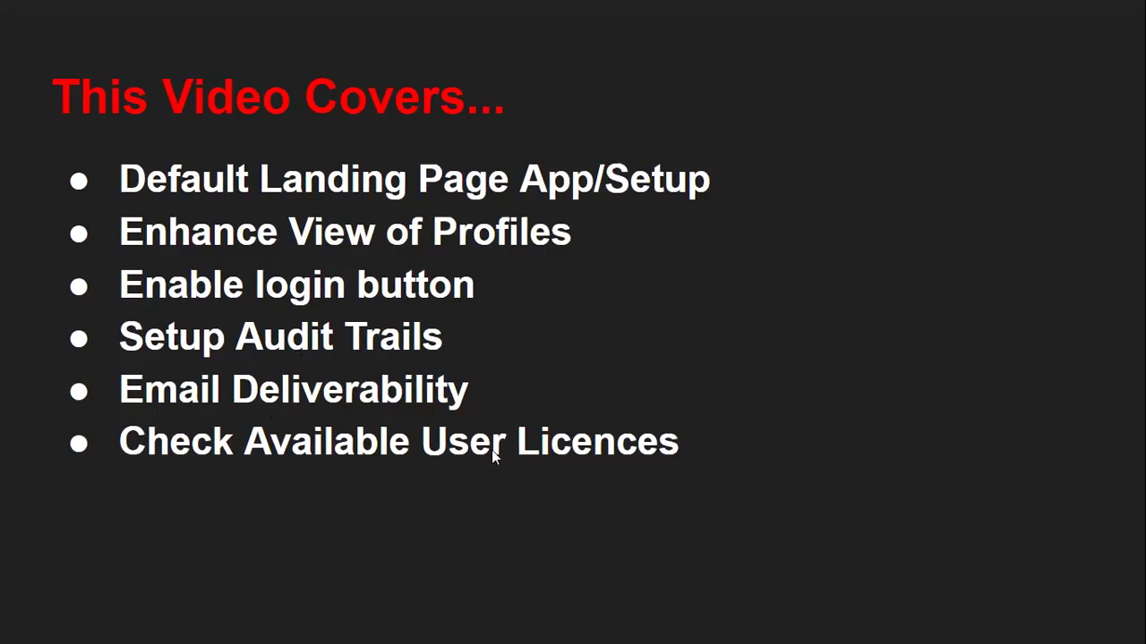
key(alt+Tab)
click(42, 191)
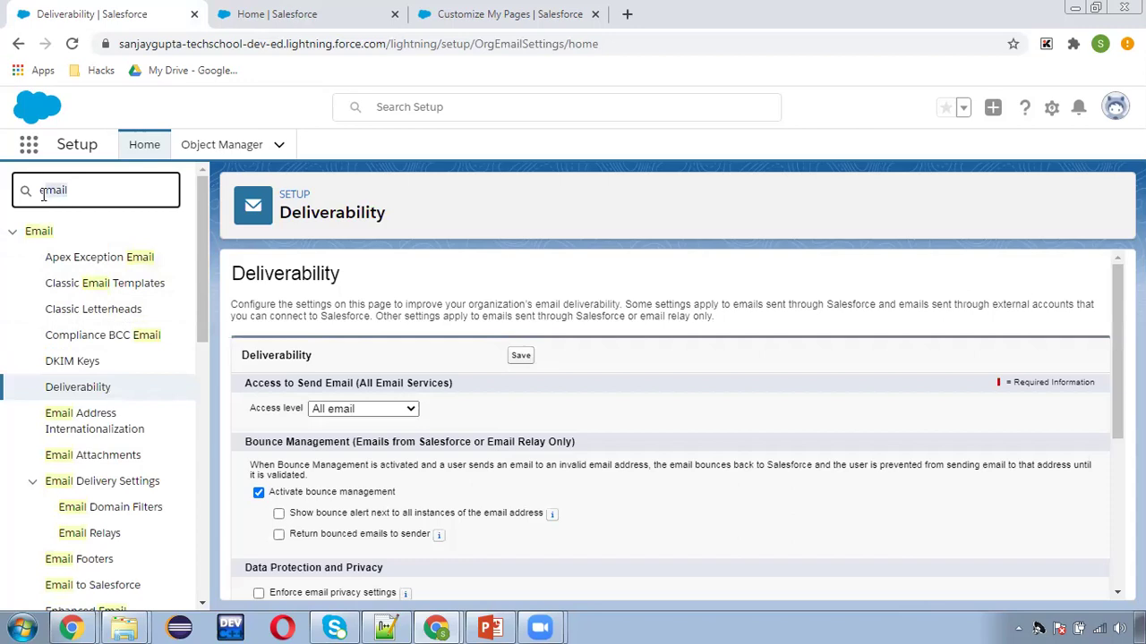
text(users)
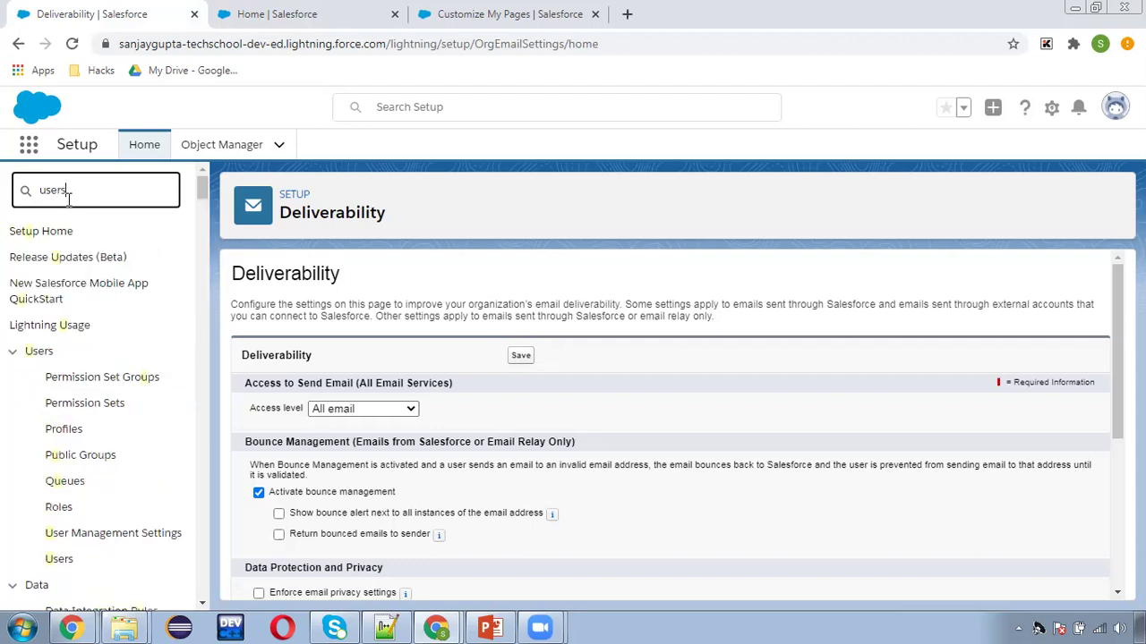
- Open Users, then Add Multiple Users to show available license counts like 10 Identity and 4999 Chatter Free
scroll(72, 367, down, 2)
click(61, 439)
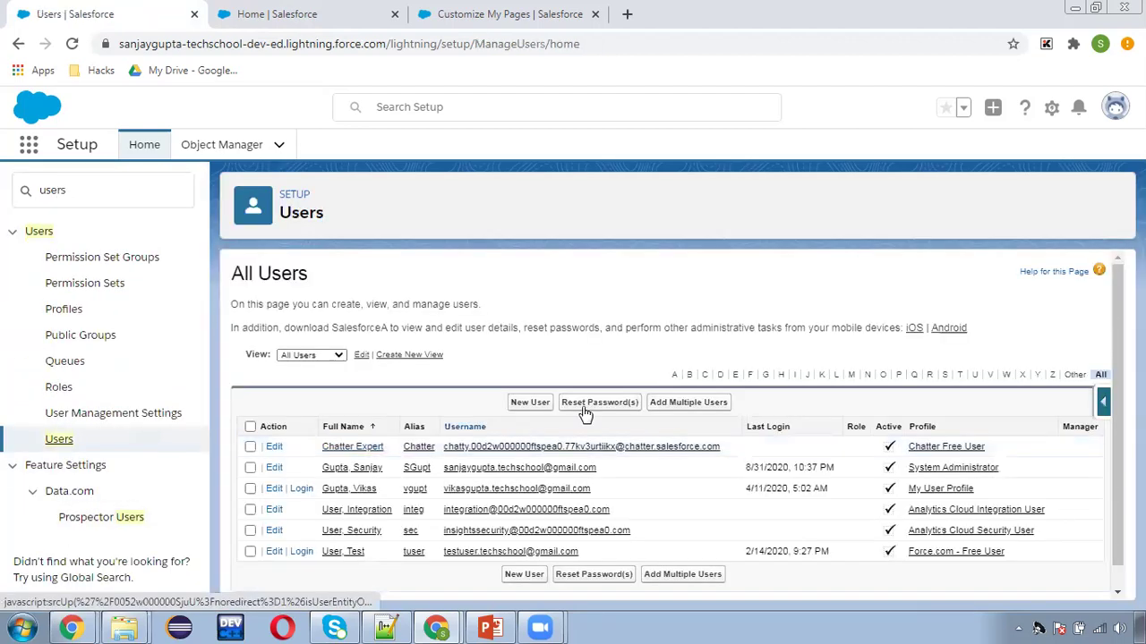
click(691, 403)
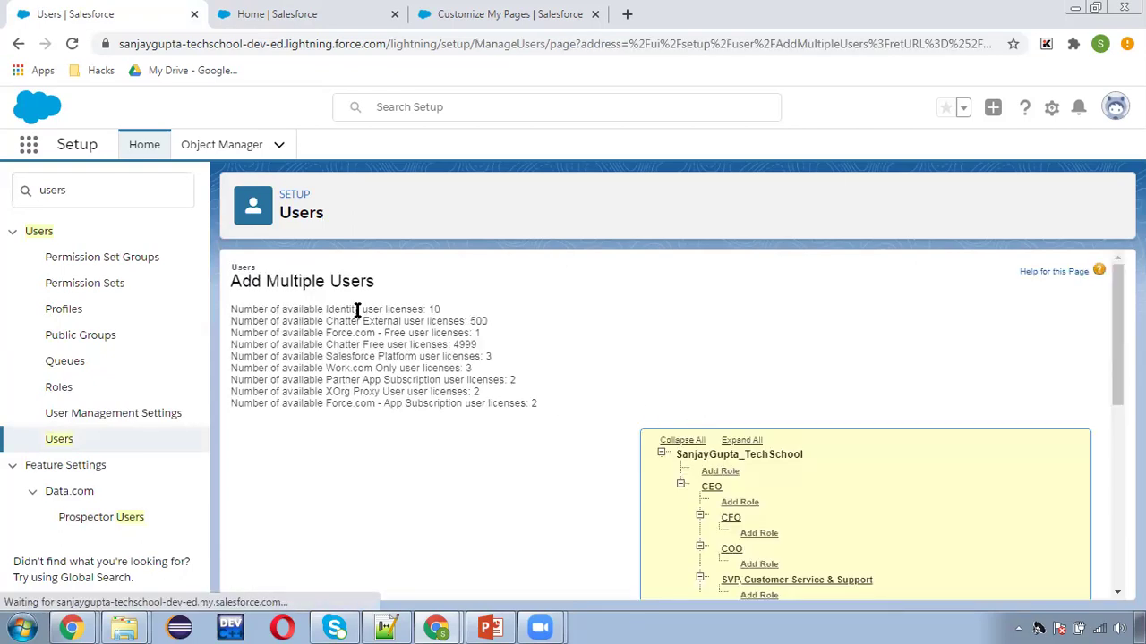
drag(242, 308, 582, 419)
click(582, 419)
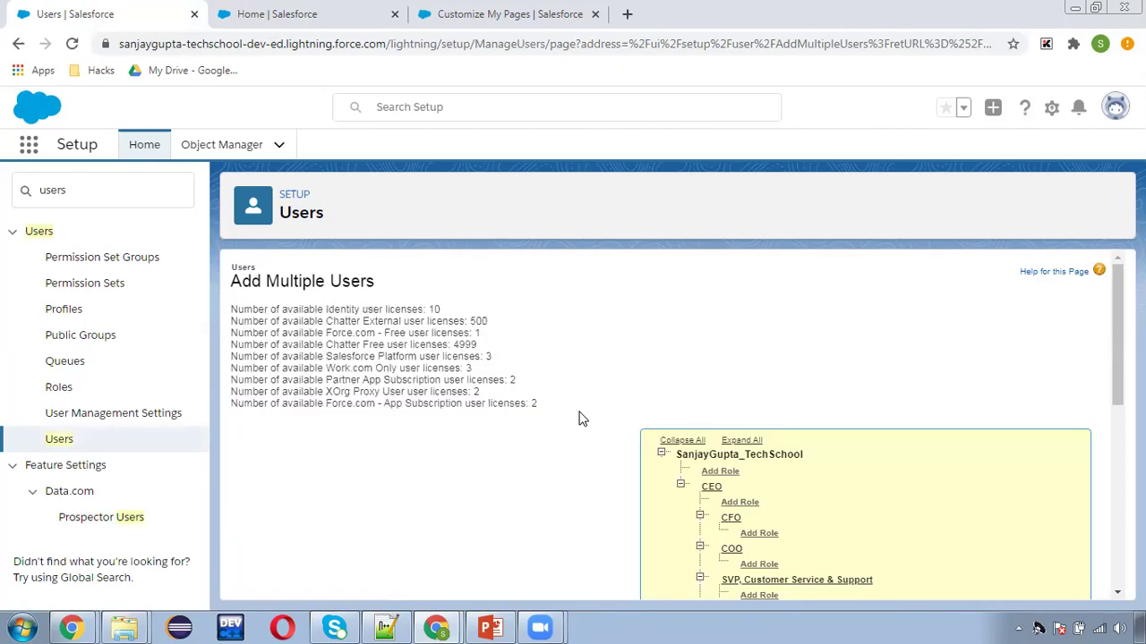